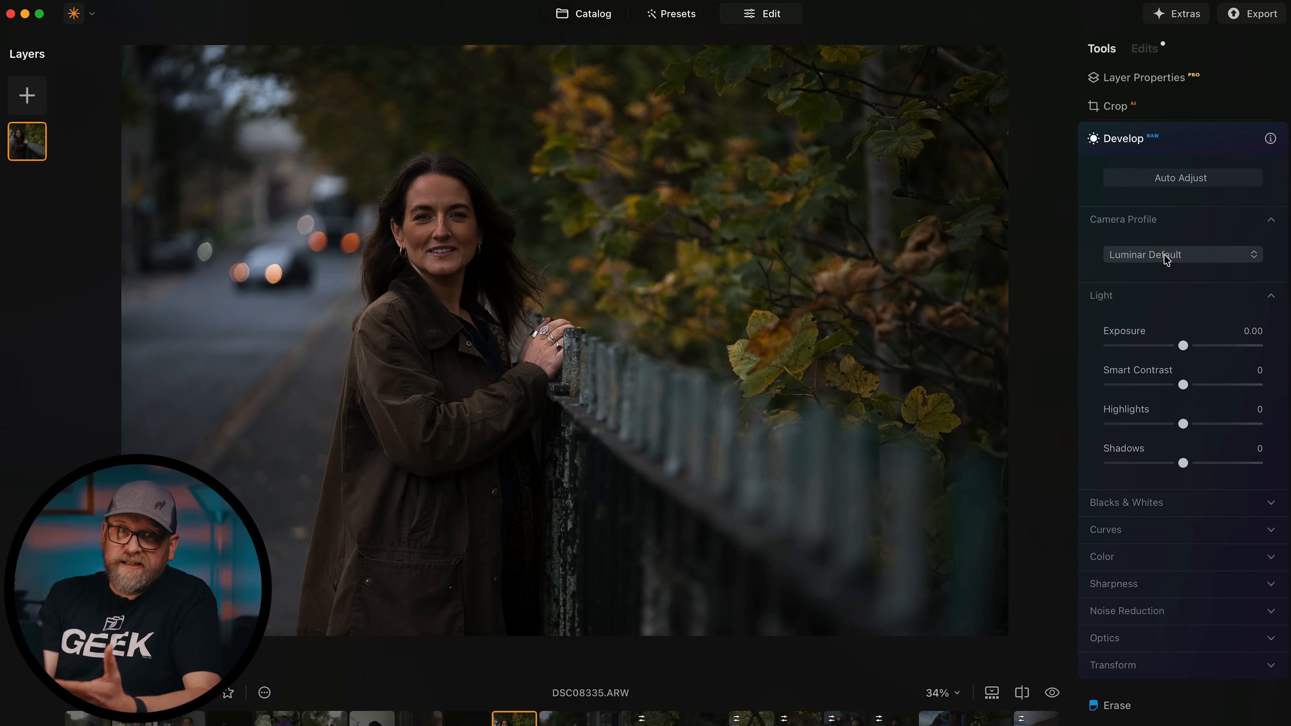
Apply the Camera VV2 camera profile and compare it against the unadjusted photo.
click(1165, 255)
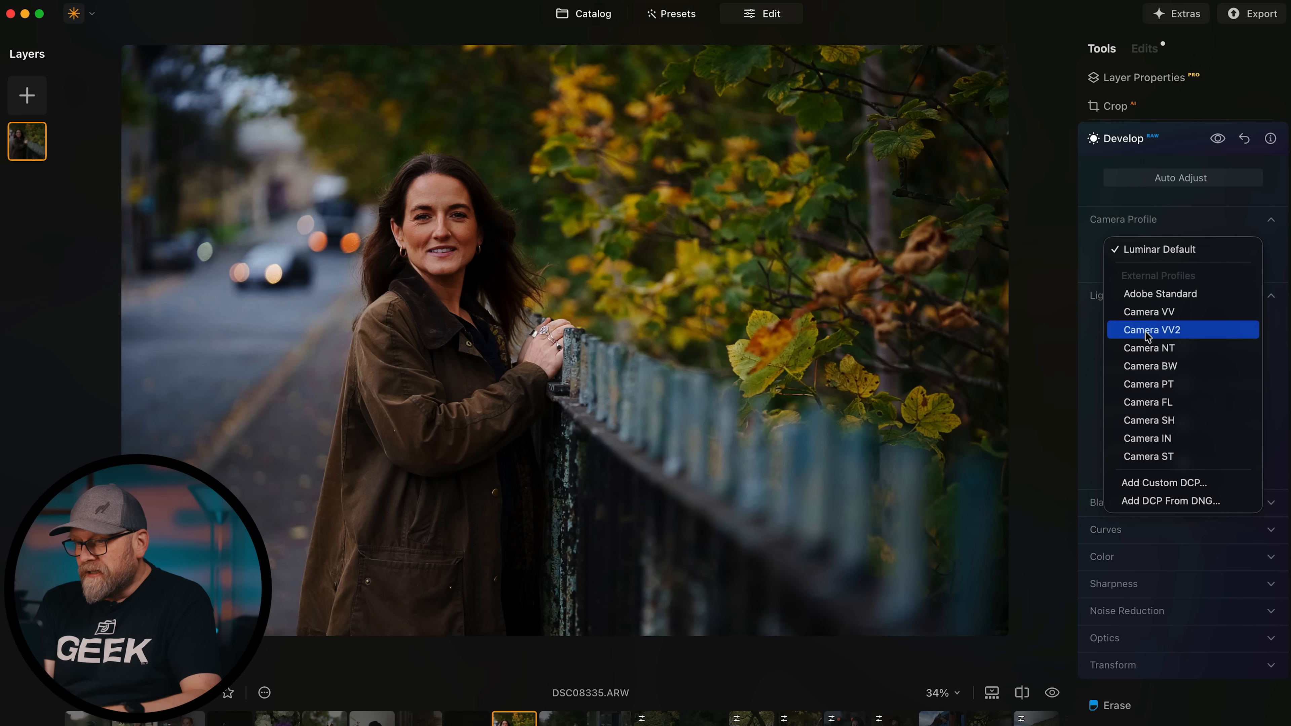
click(1145, 331)
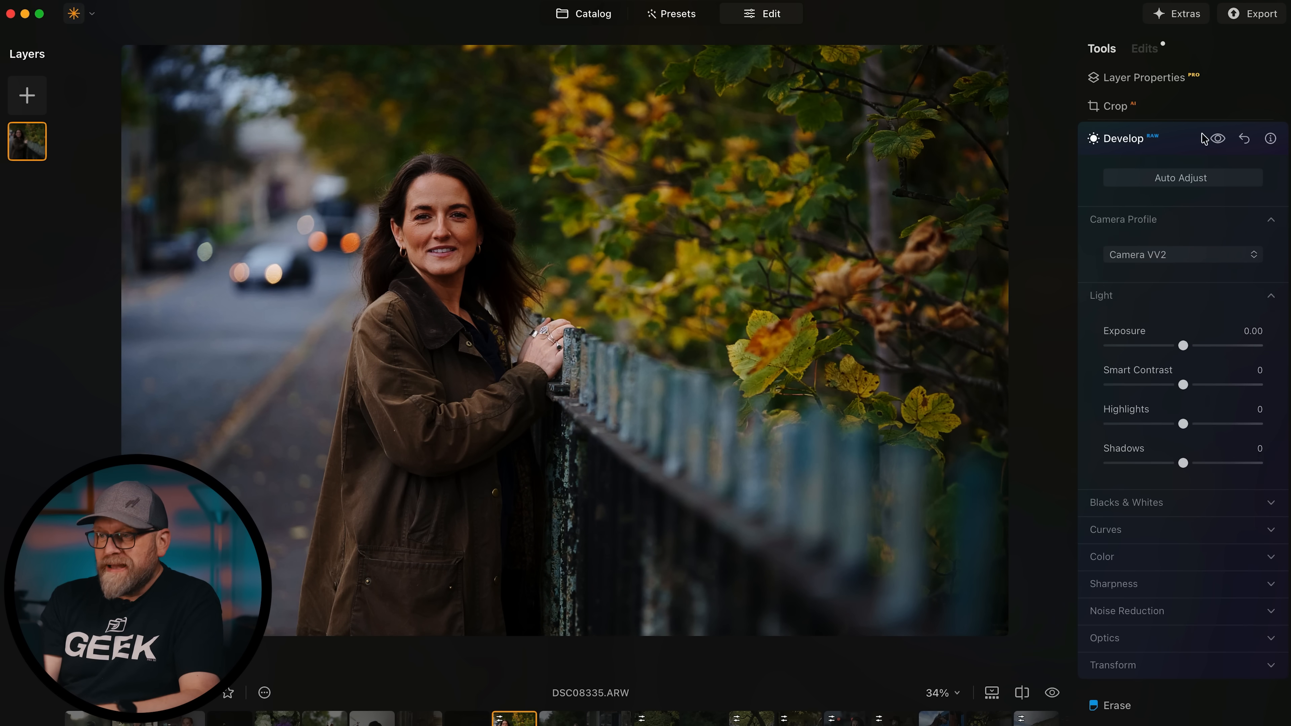
click(1218, 138)
click(1217, 139)
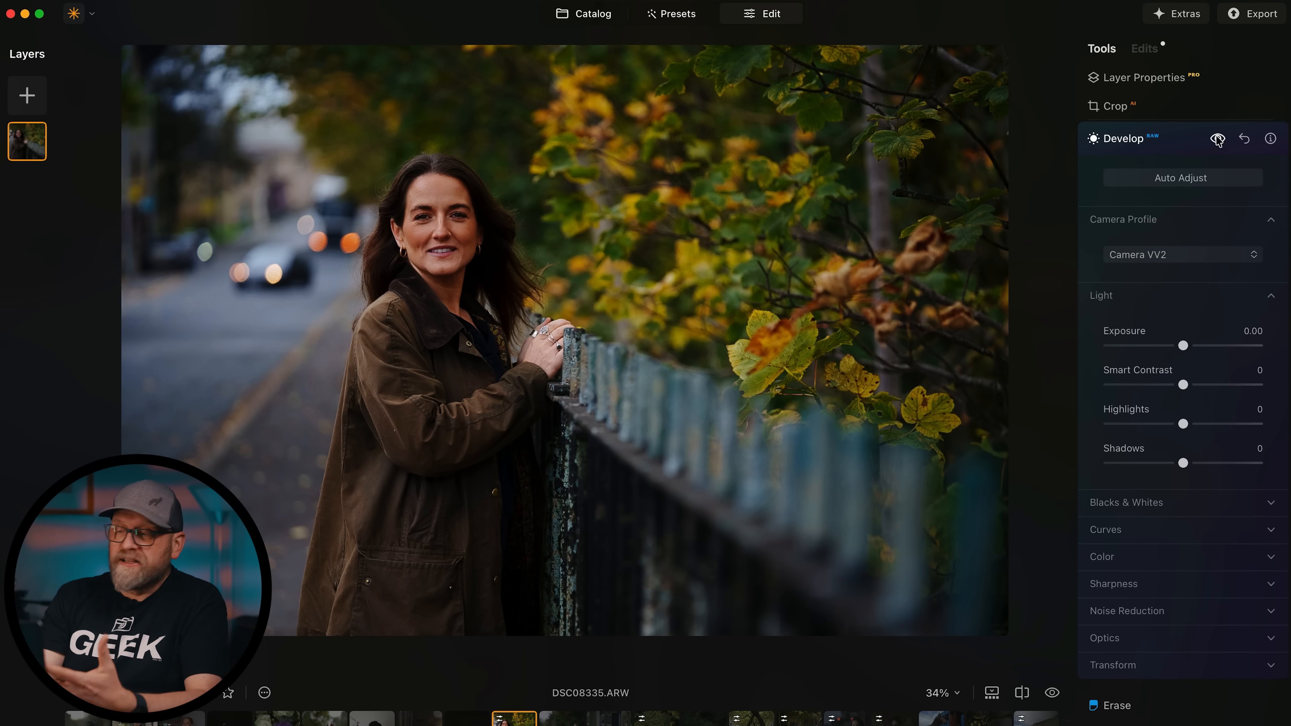
Set Highlights to -45, Shadows to 12 and Exposure to 0.12.
drag(1183, 424, 1150, 424)
drag(1183, 464, 1193, 464)
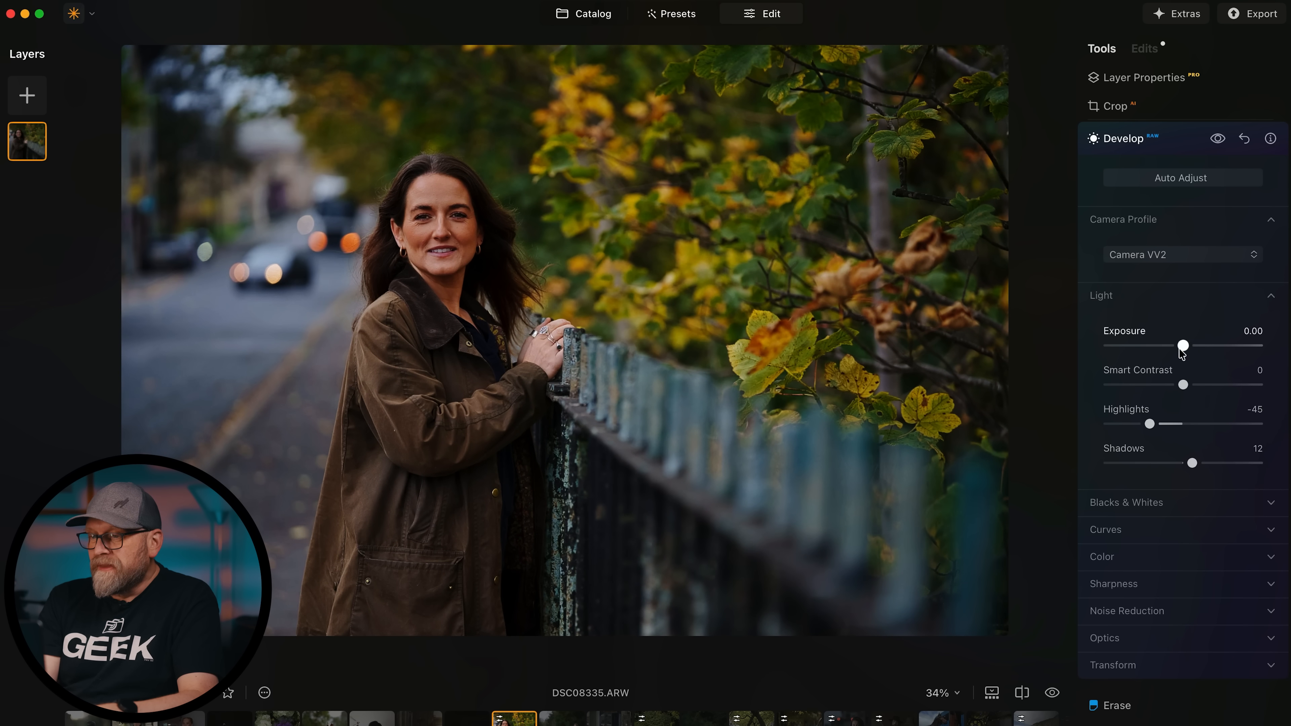
drag(1181, 346, 1185, 347)
scroll(1173, 511, down, 2)
Expand and collapse Curves, then fold the Develop tool back into the Tools list.
scroll(1173, 512, down, 2)
click(1108, 436)
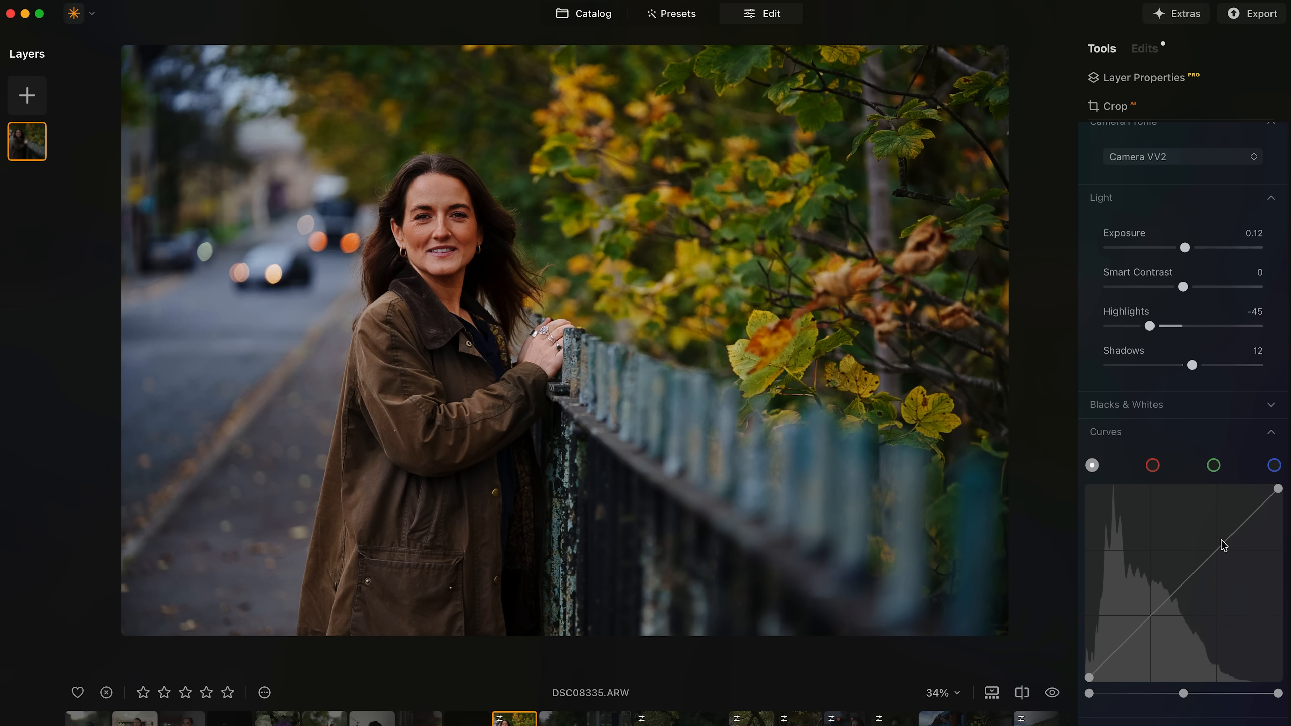
click(1149, 429)
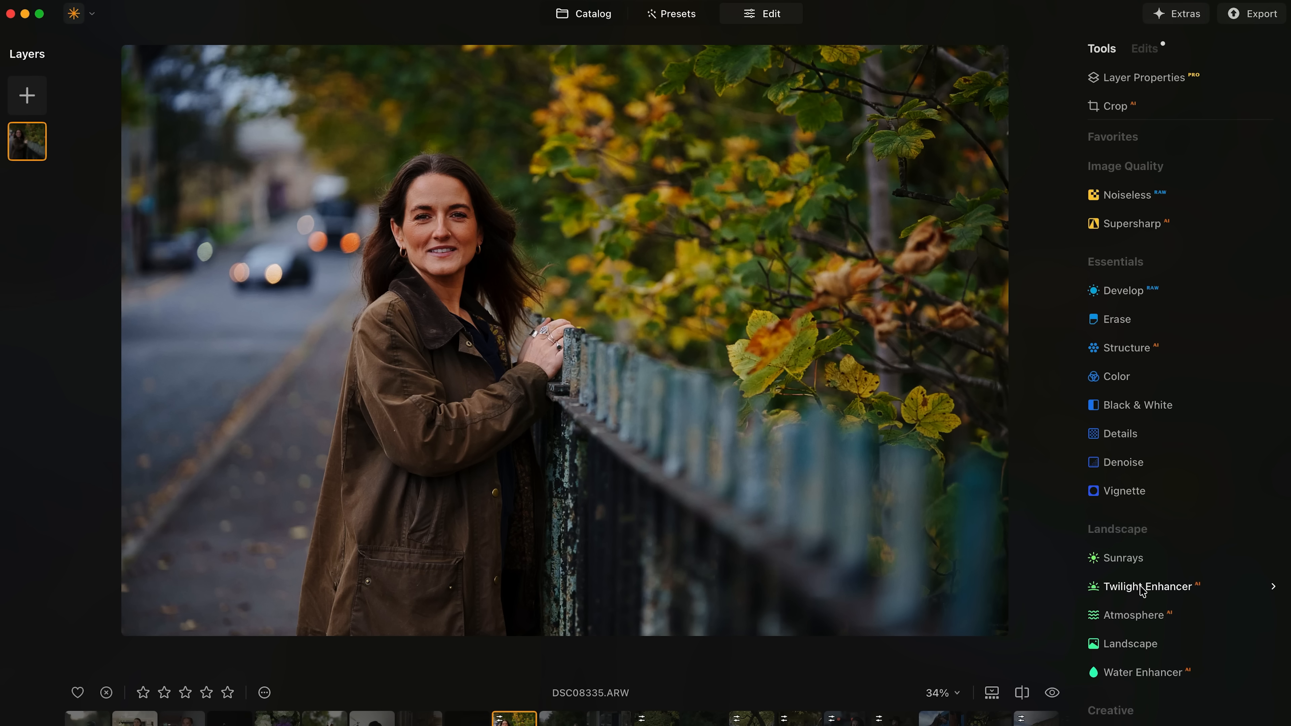
click(1124, 291)
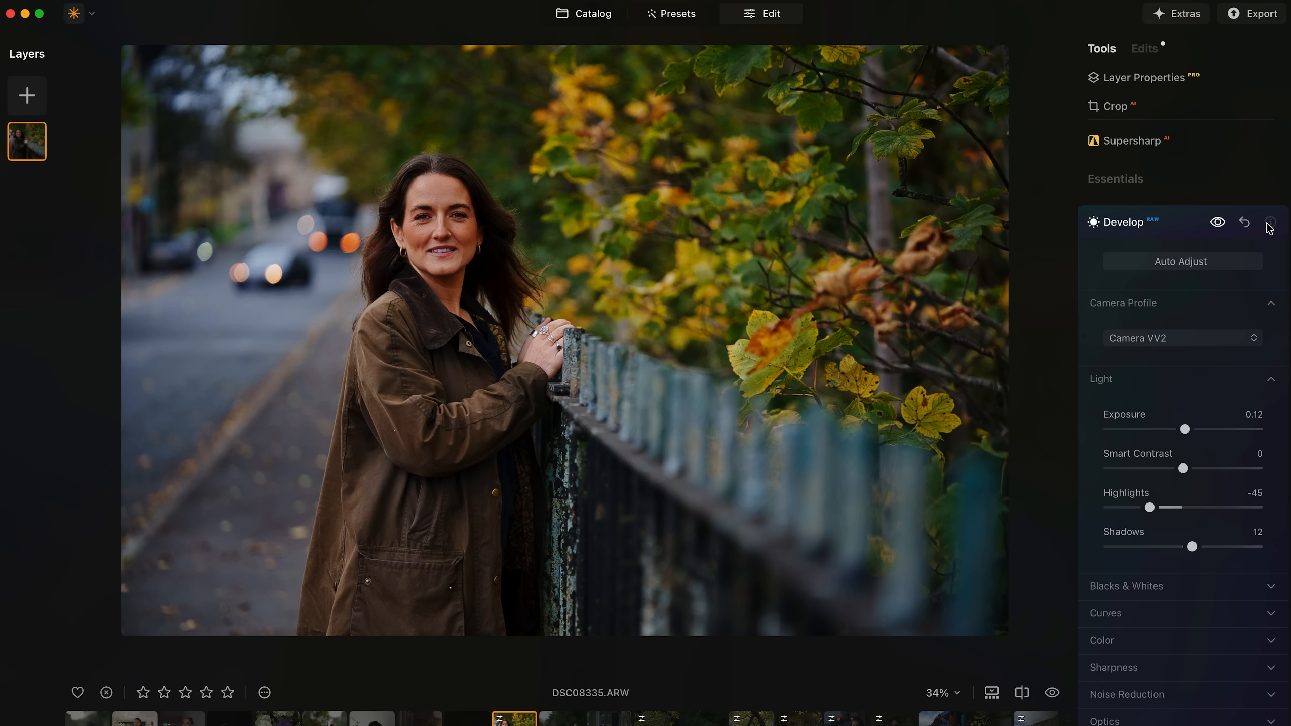
mouse_move(1269, 227)
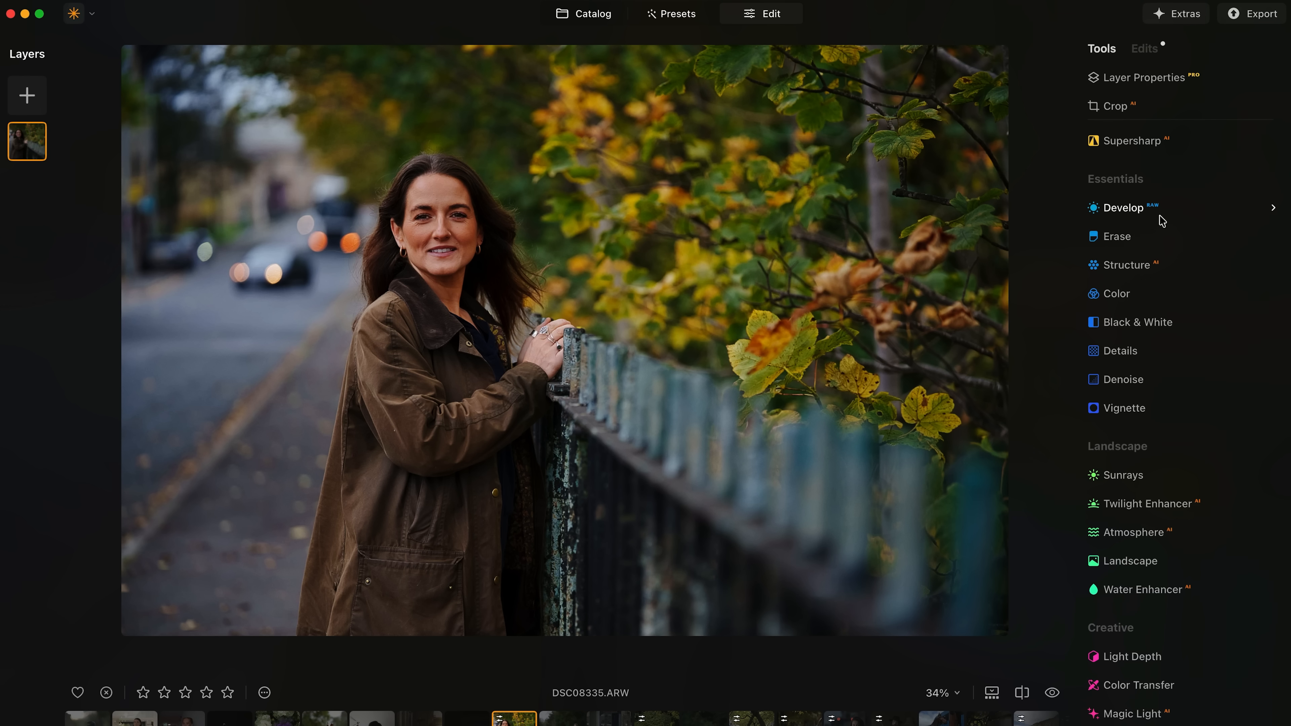
click(1148, 211)
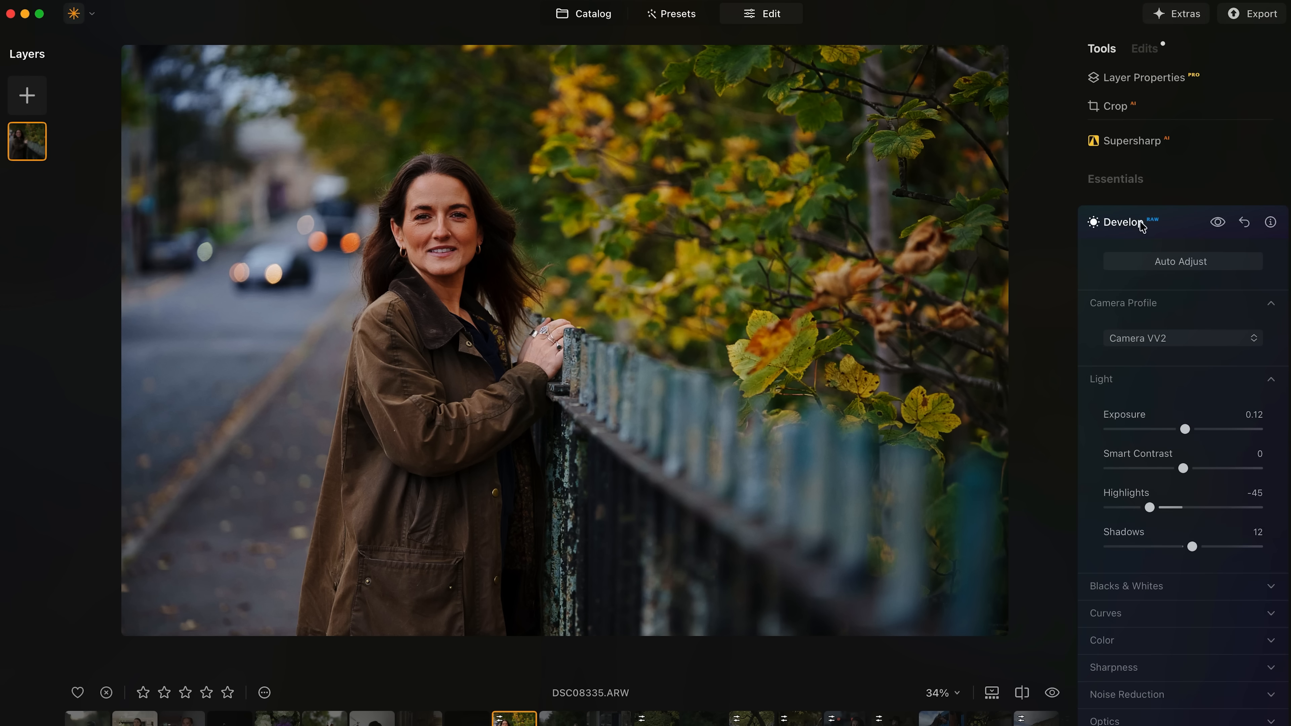
click(1139, 221)
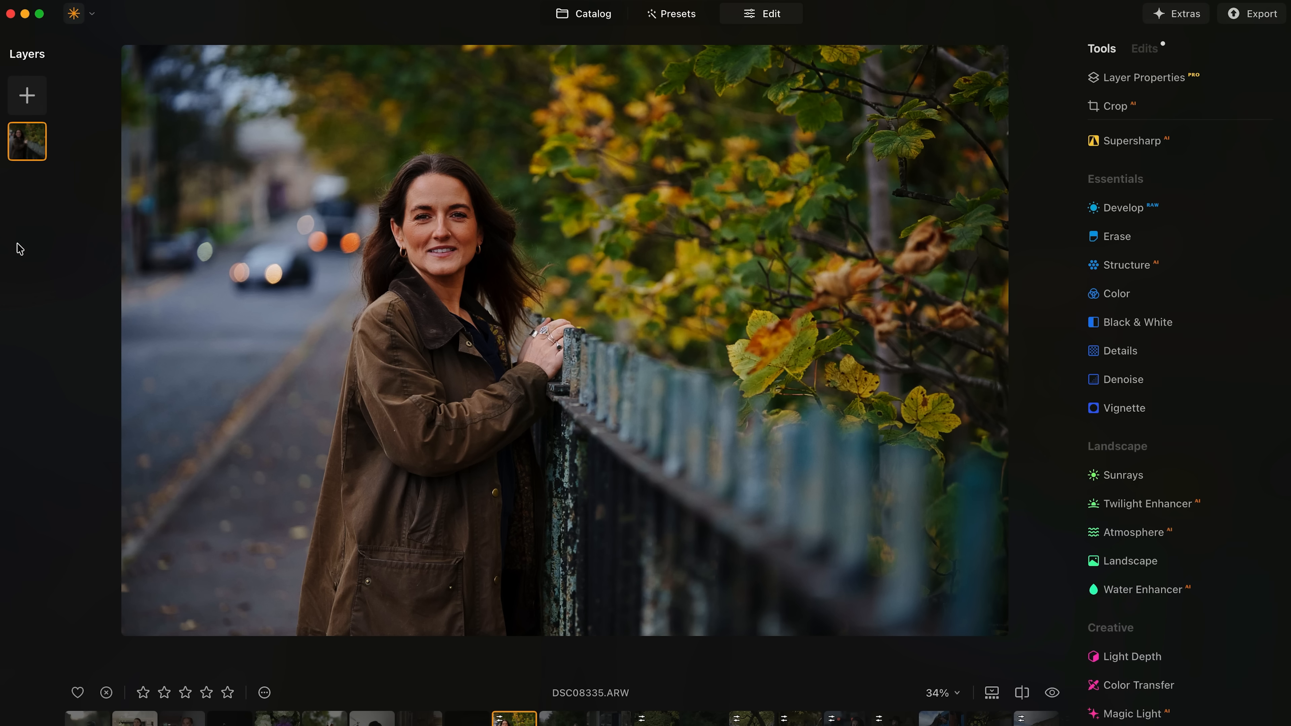
Duplicate the photo layer and drop the copy's Color saturation to -7.
right_click(31, 149)
click(65, 187)
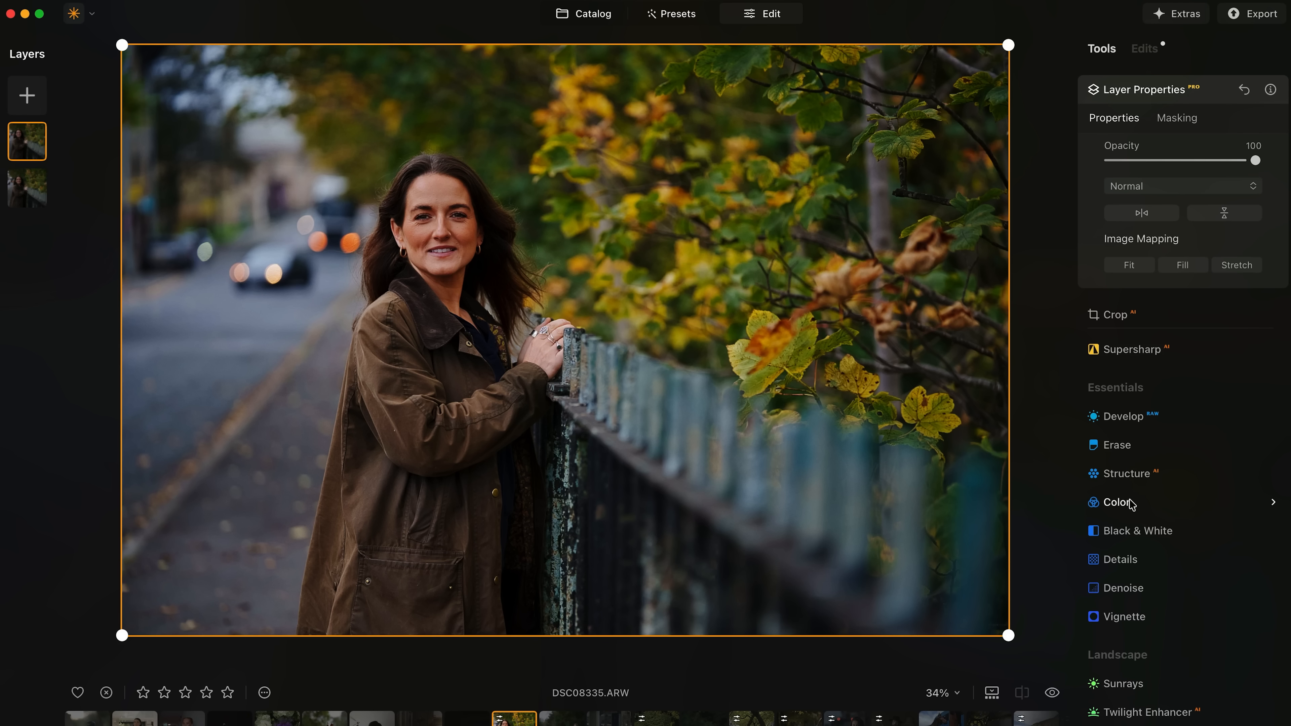
click(1116, 502)
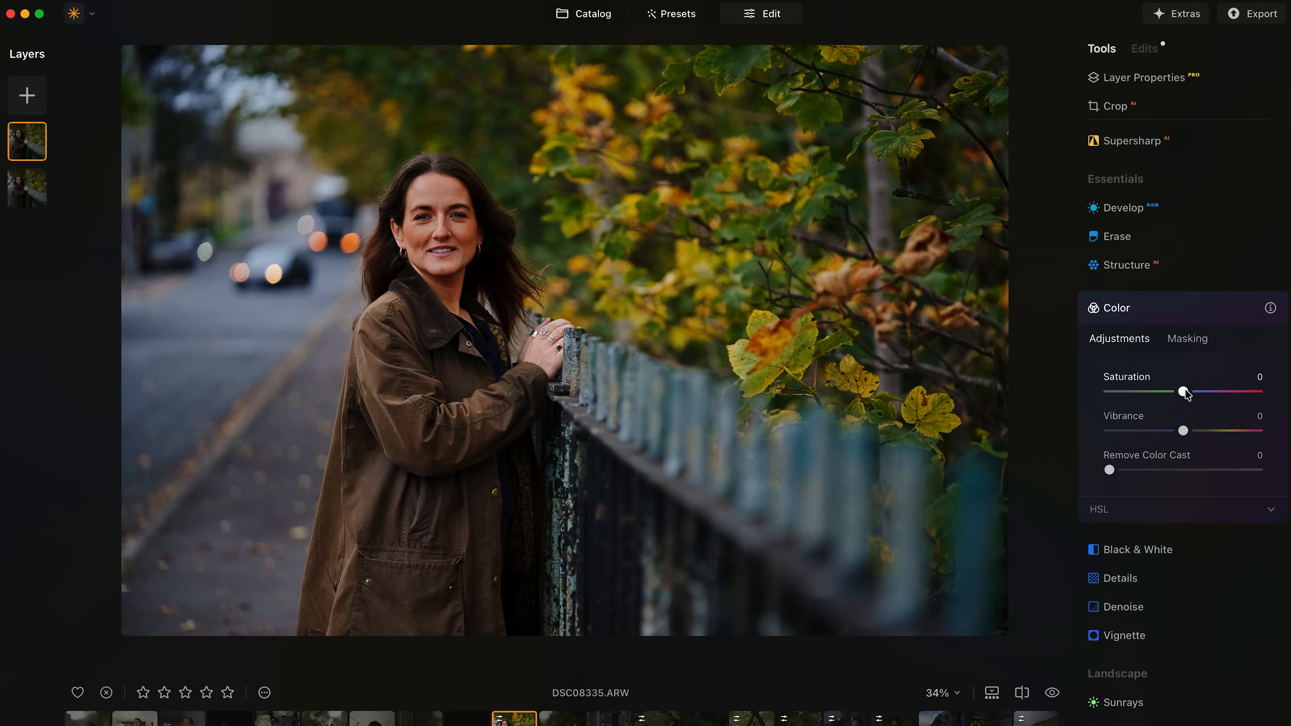
drag(1182, 391, 1178, 391)
click(1133, 311)
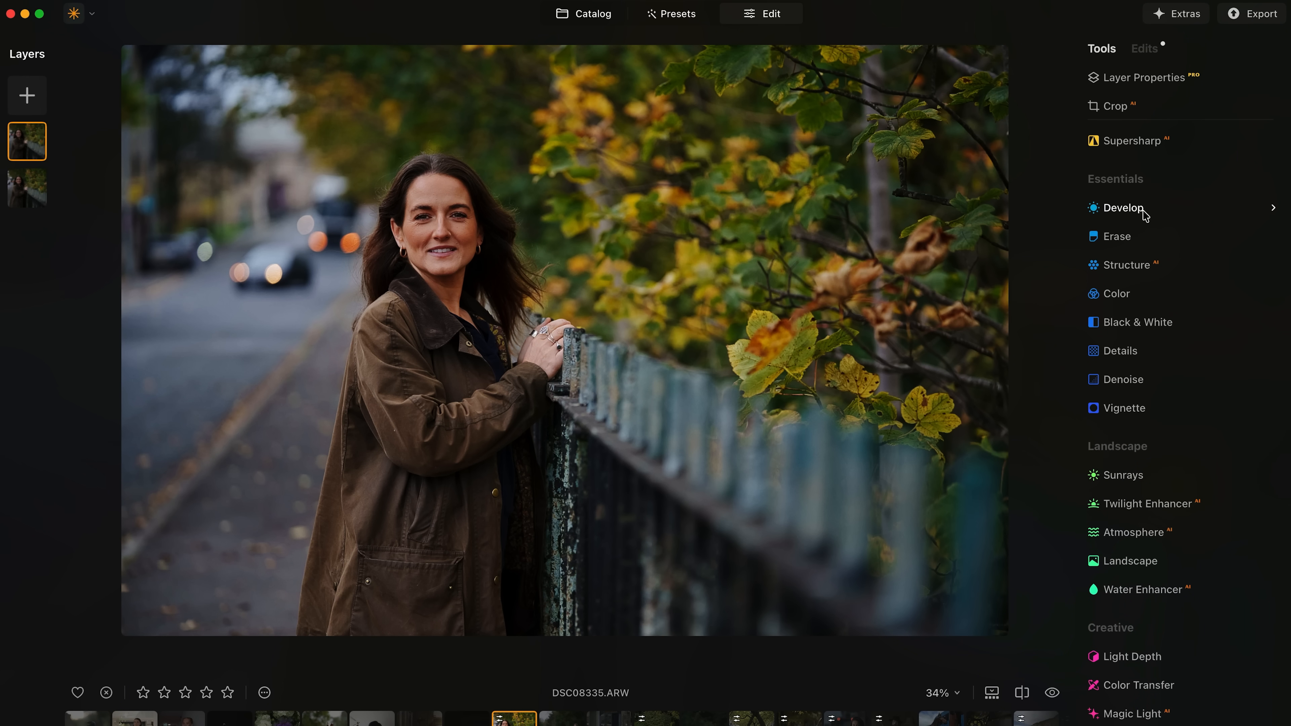
Mask the top layer's Develop with a lower-right linear gradient and lower its Exposure.
click(1165, 211)
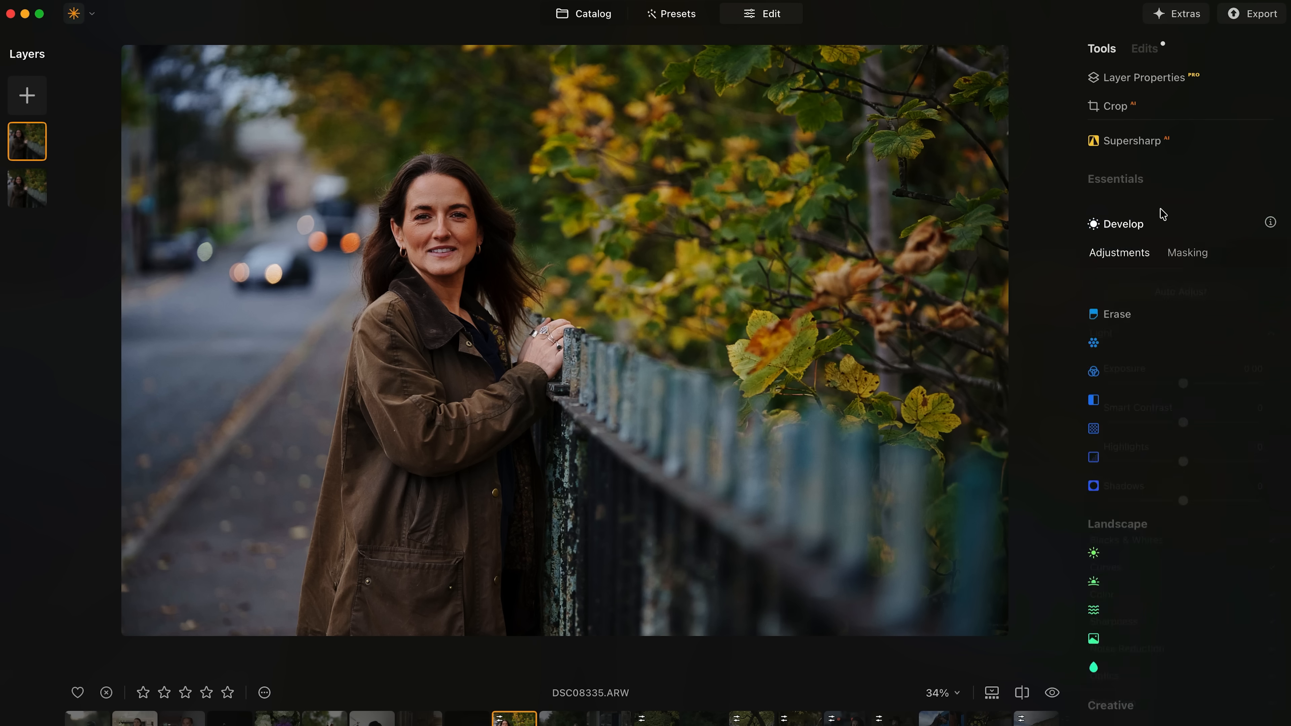
click(1189, 254)
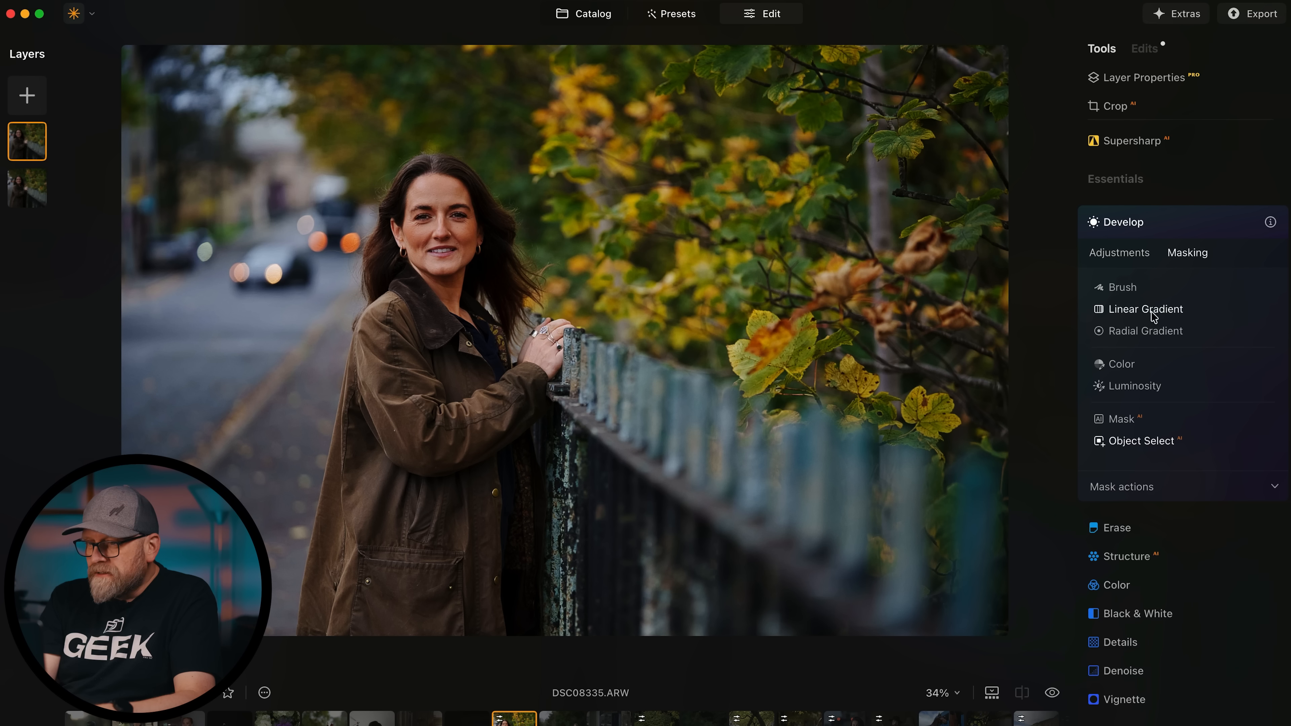
click(1151, 311)
drag(984, 590, 605, 297)
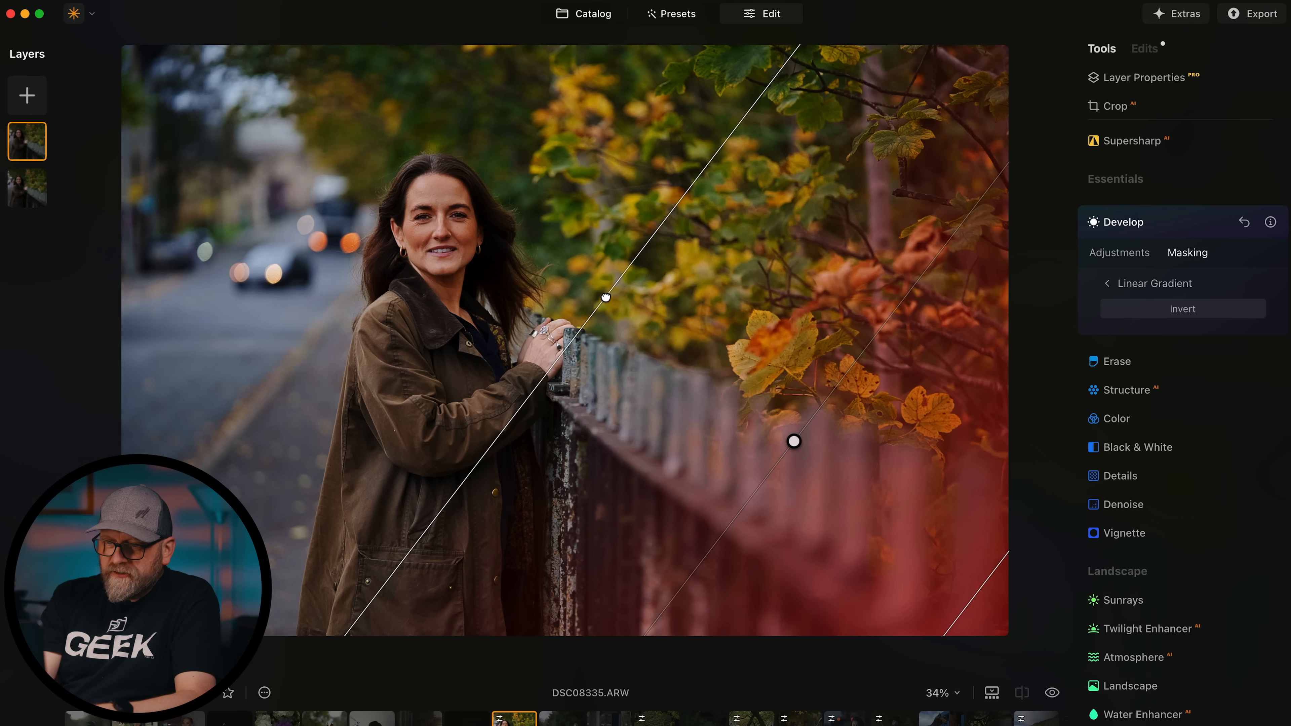
click(1115, 253)
drag(1182, 383, 1161, 385)
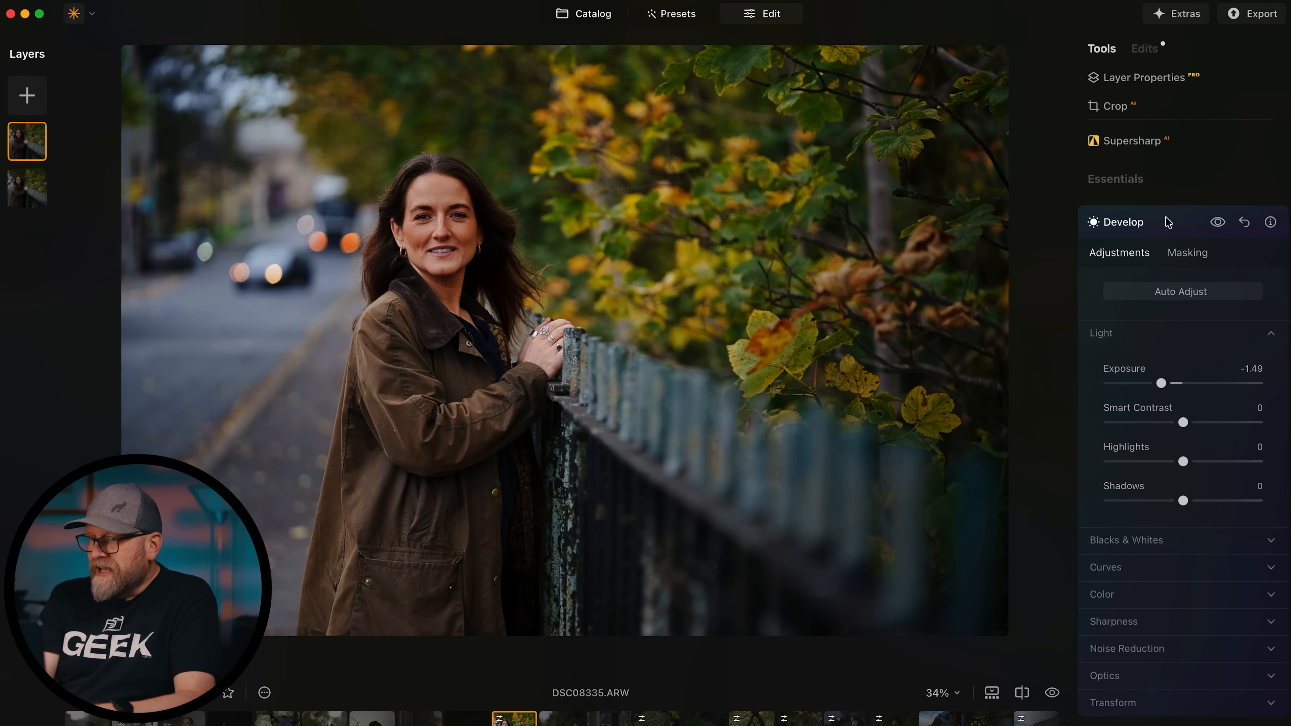
Redraw the linear gradient mask across the photo, keeping Exposure at -1.49.
click(1181, 254)
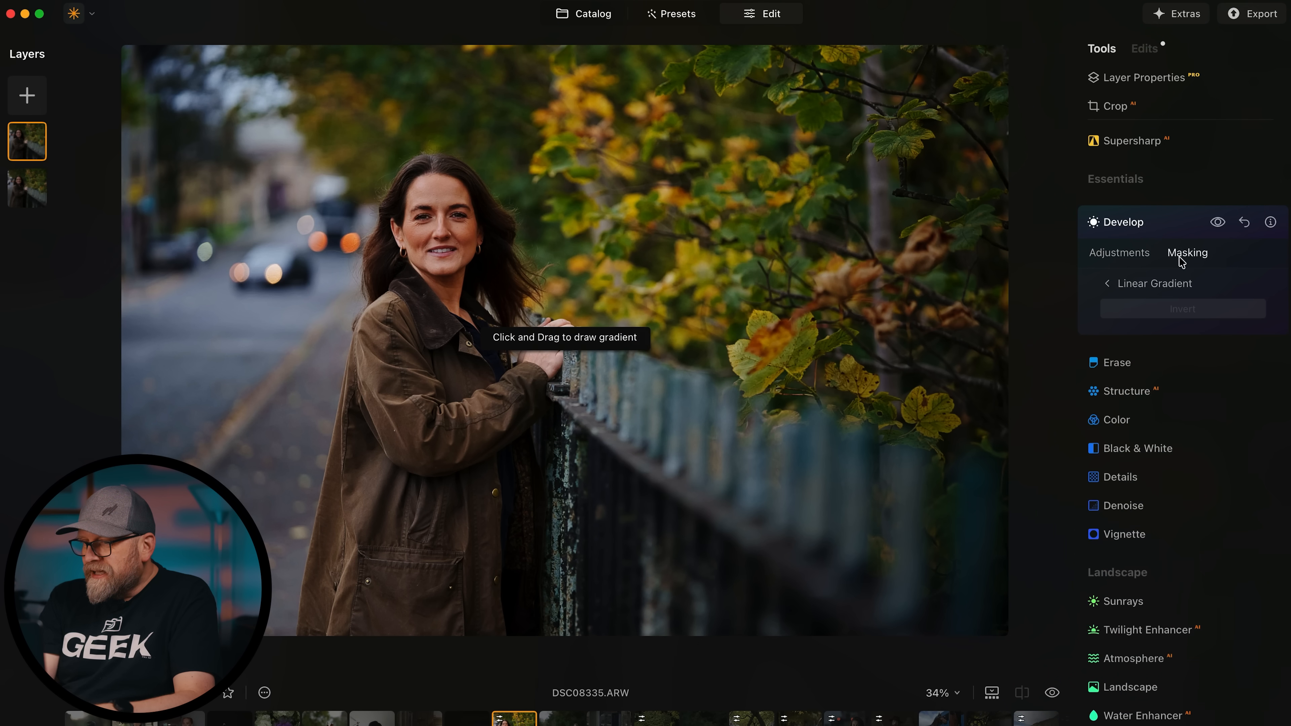
click(1111, 286)
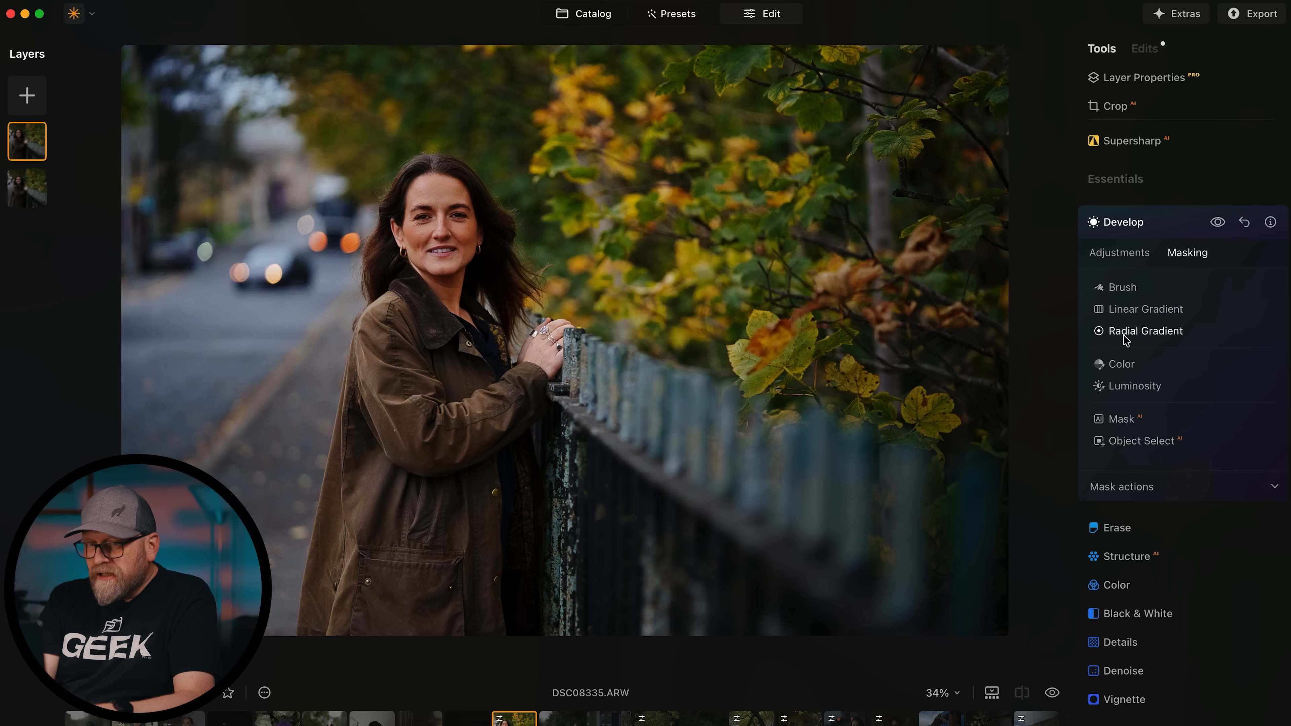
click(1124, 306)
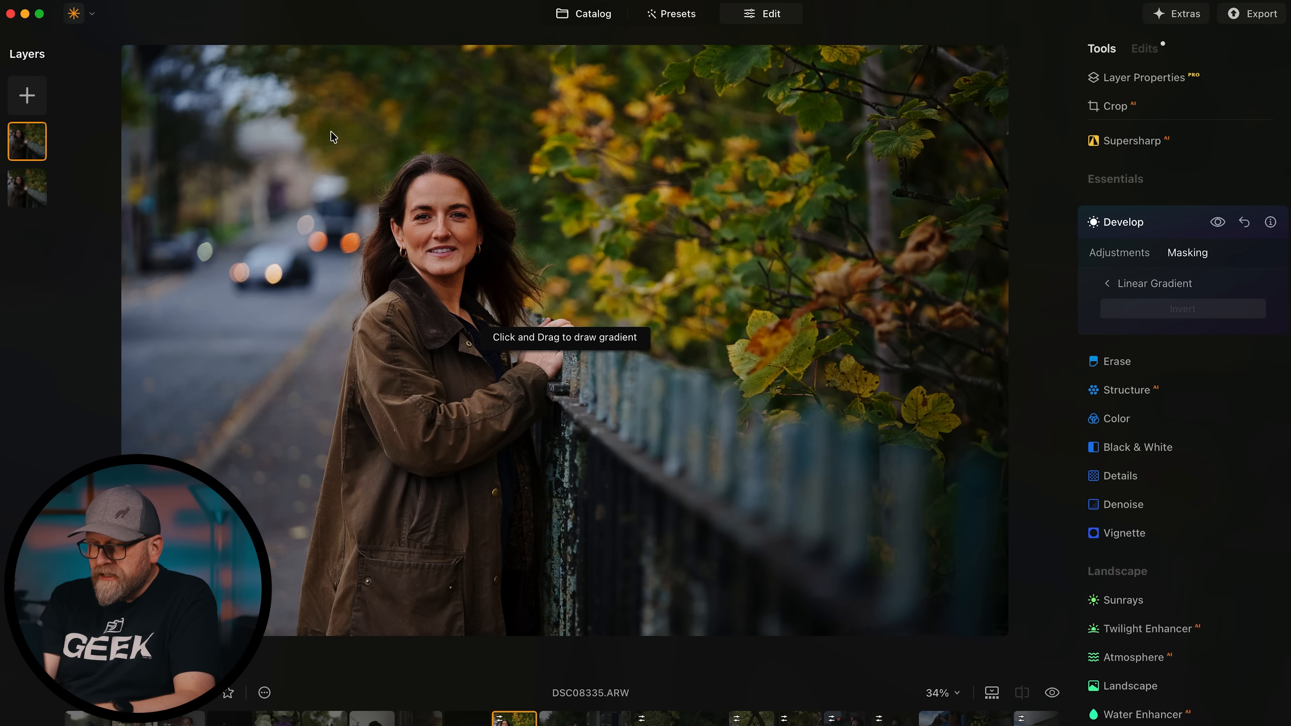
drag(165, 132, 469, 246)
click(1118, 251)
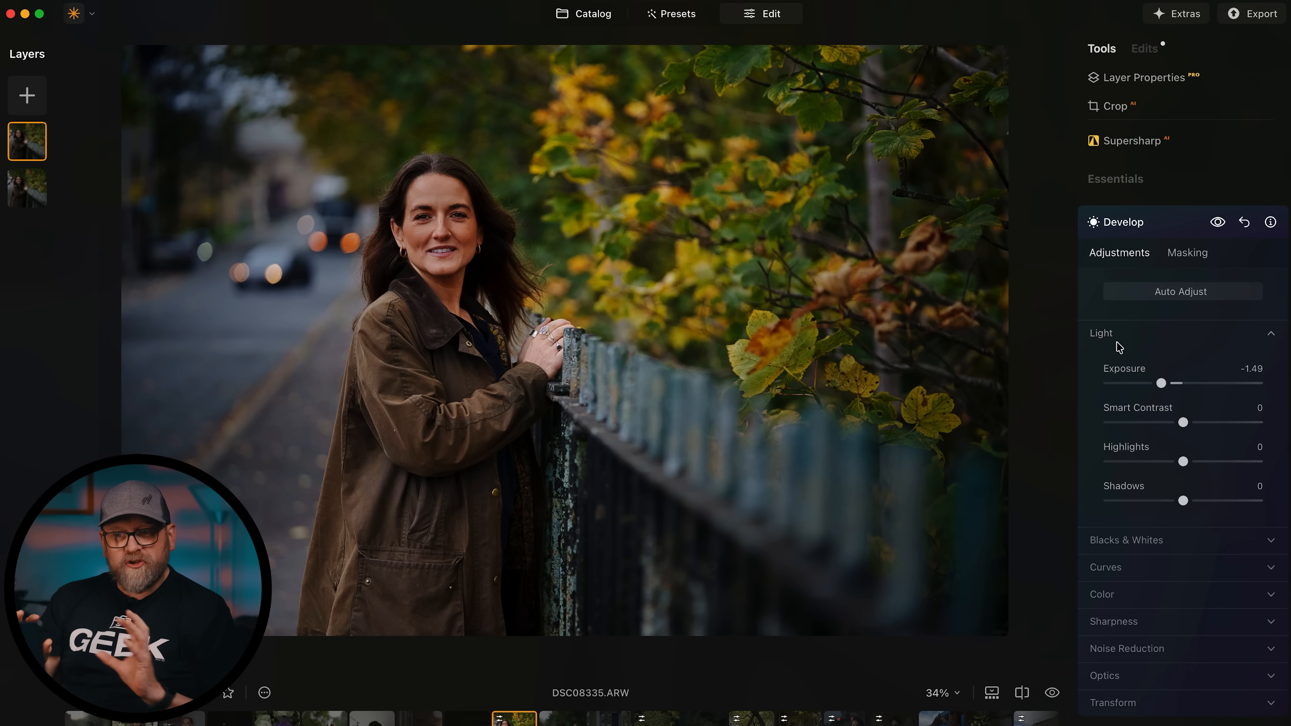
Duplicate the top layer and paint a Develop brush mask over the hair at 100% zoom.
right_click(28, 140)
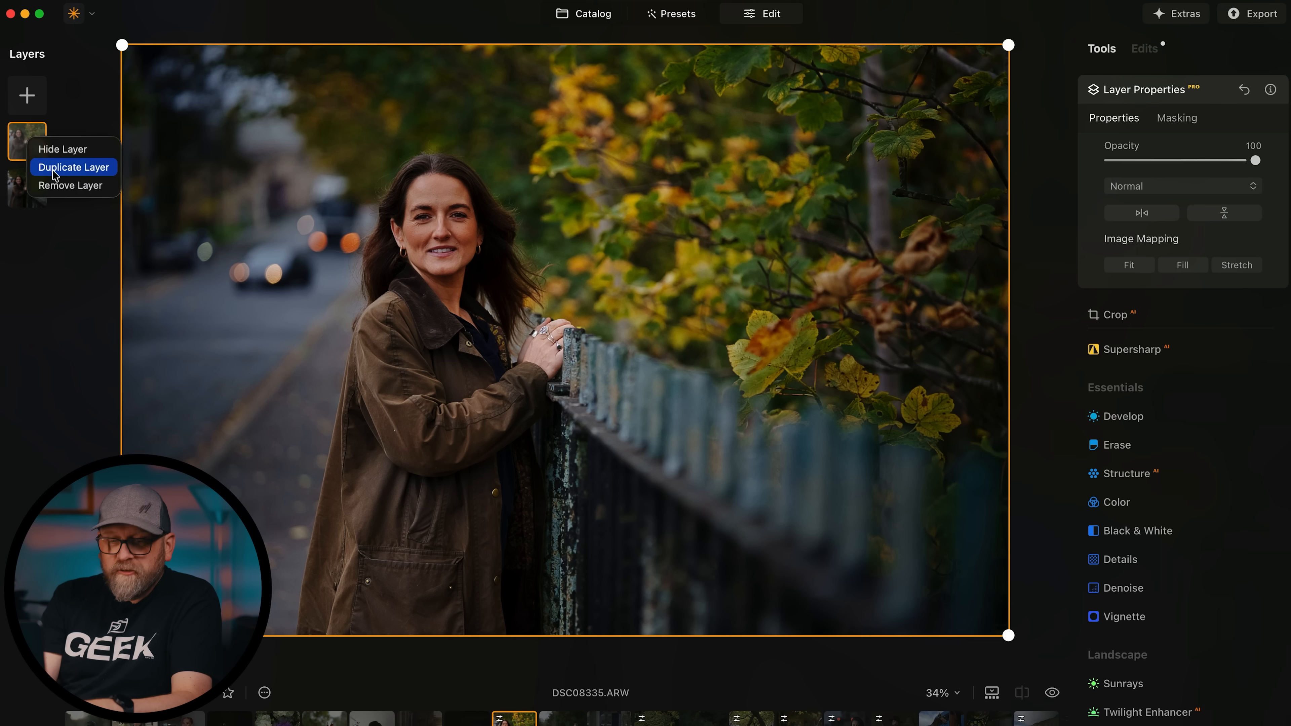
click(55, 175)
click(1117, 416)
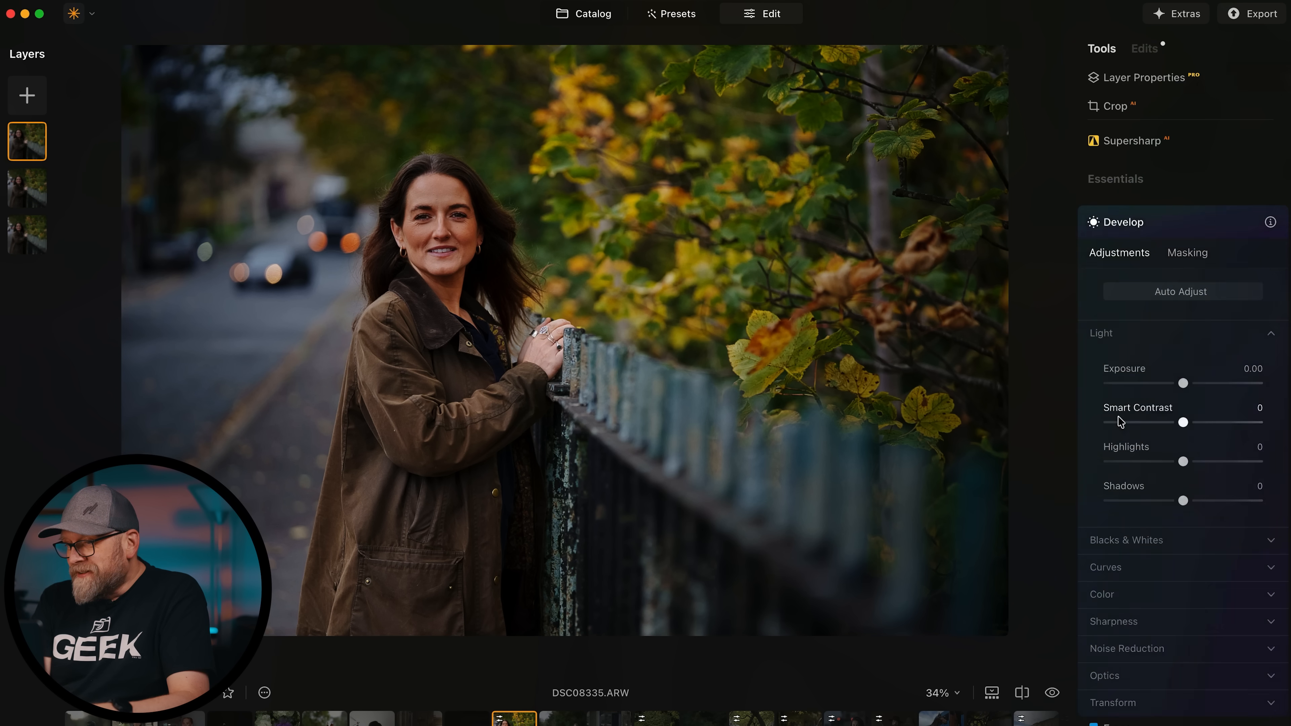
click(1188, 253)
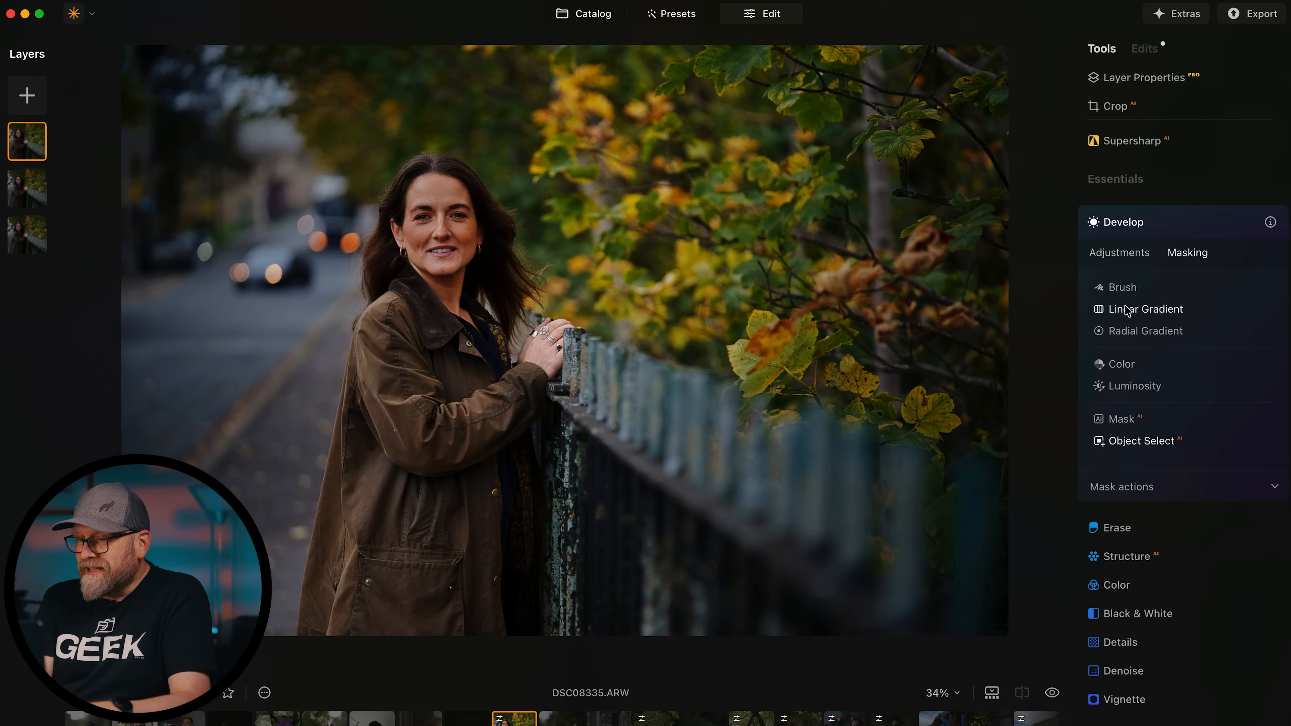
click(1123, 286)
key(space)
click(497, 254)
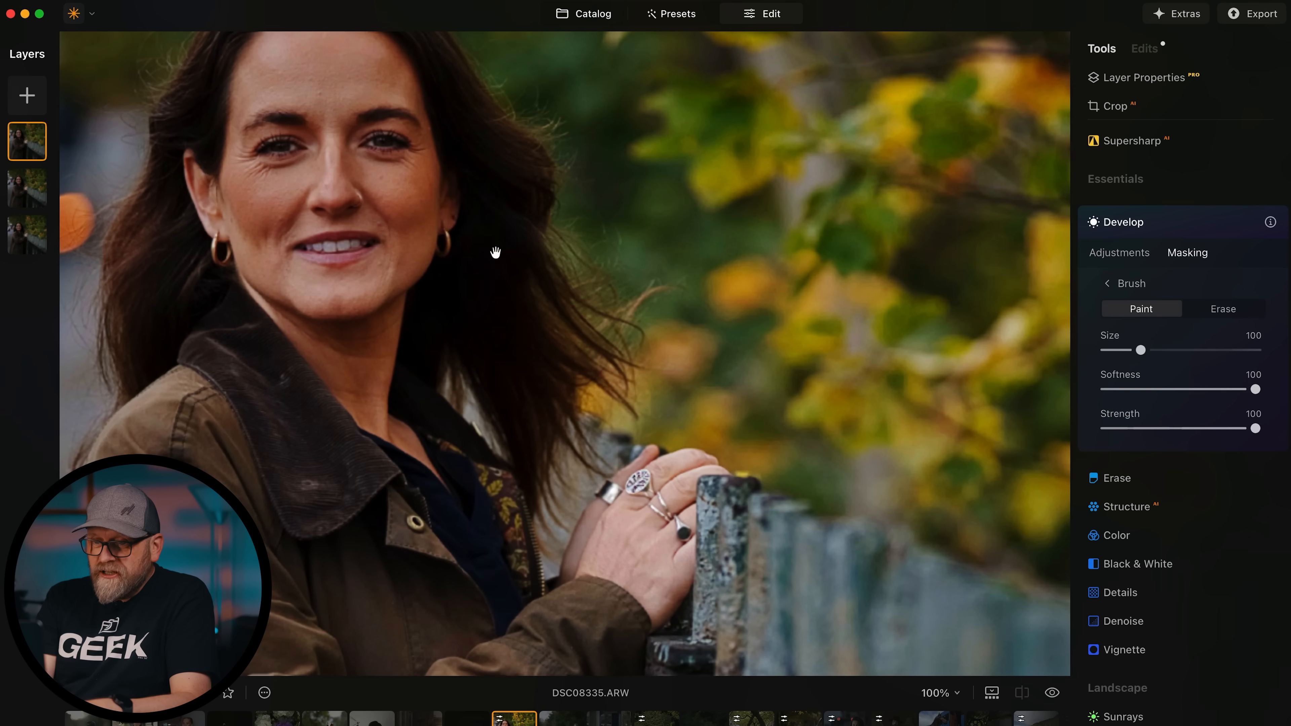
mouse_move(458, 158)
mouse_down()
mouse_move(470, 373)
mouse_move(473, 158)
mouse_up()
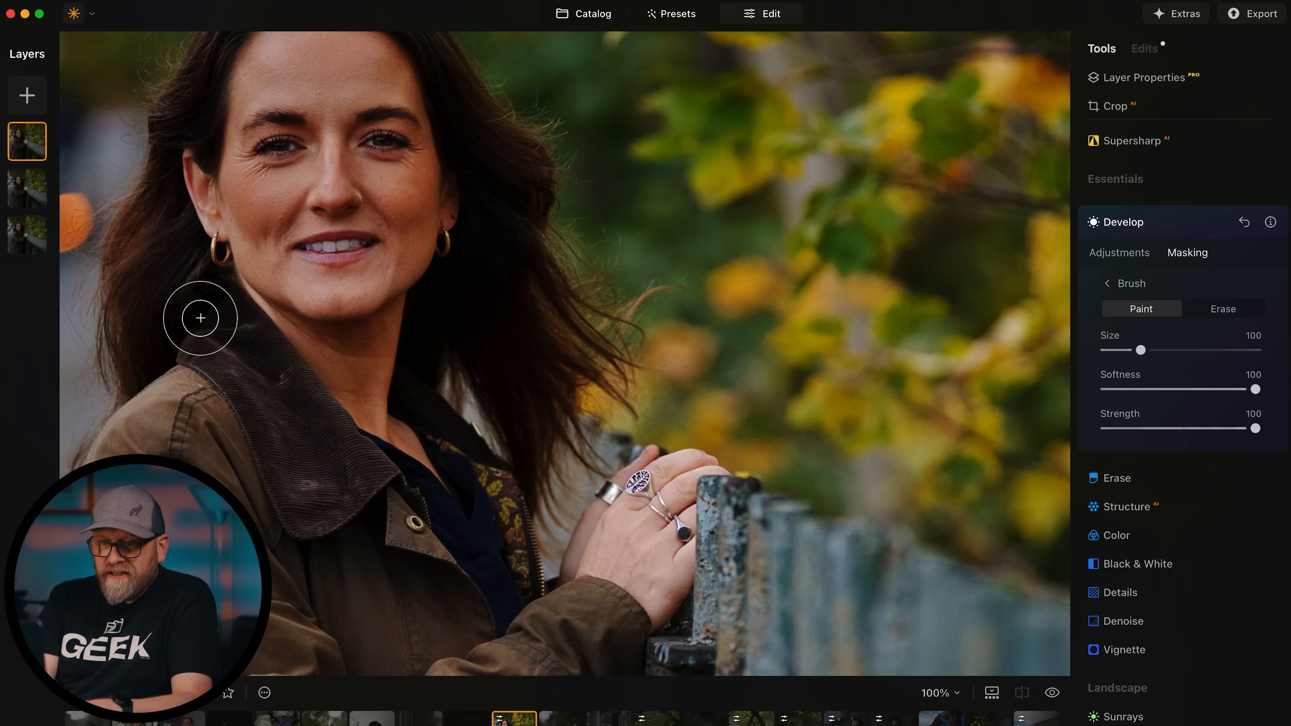
drag(211, 81, 178, 191)
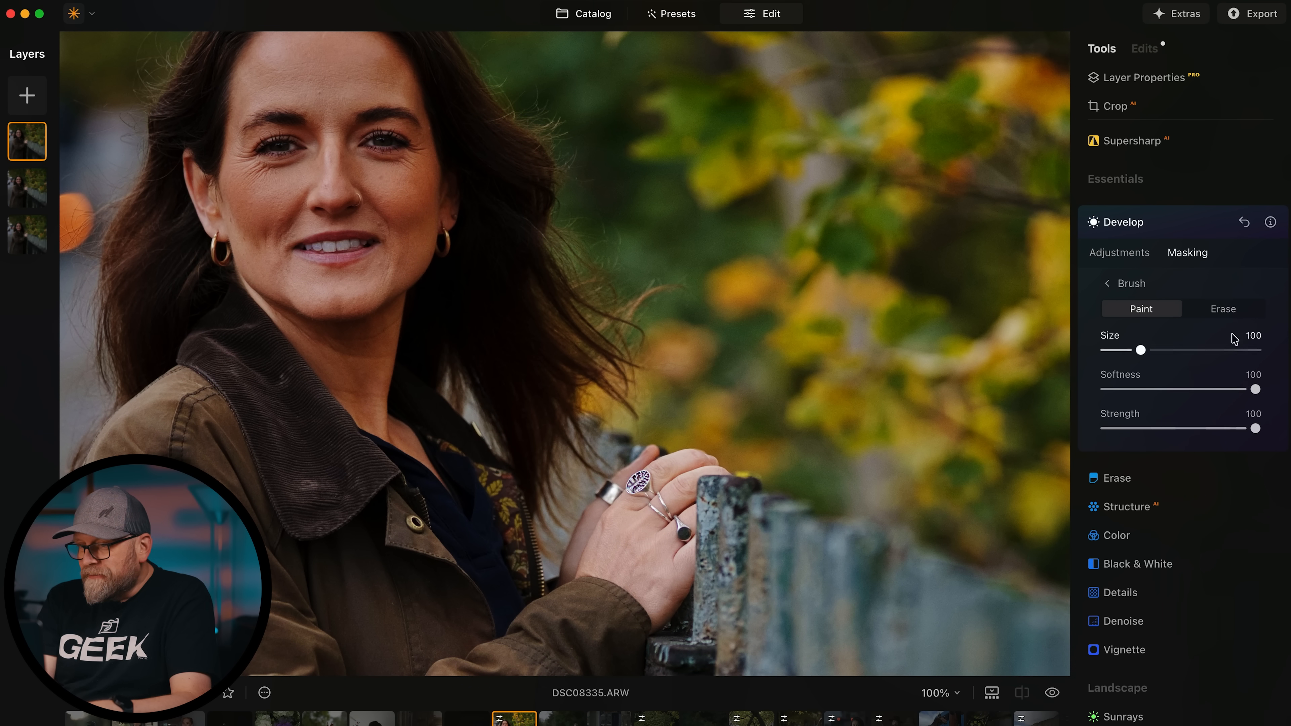
Lift the painted area to Exposure 0.57 and Shadows 44, then zoom back to fit.
click(1111, 251)
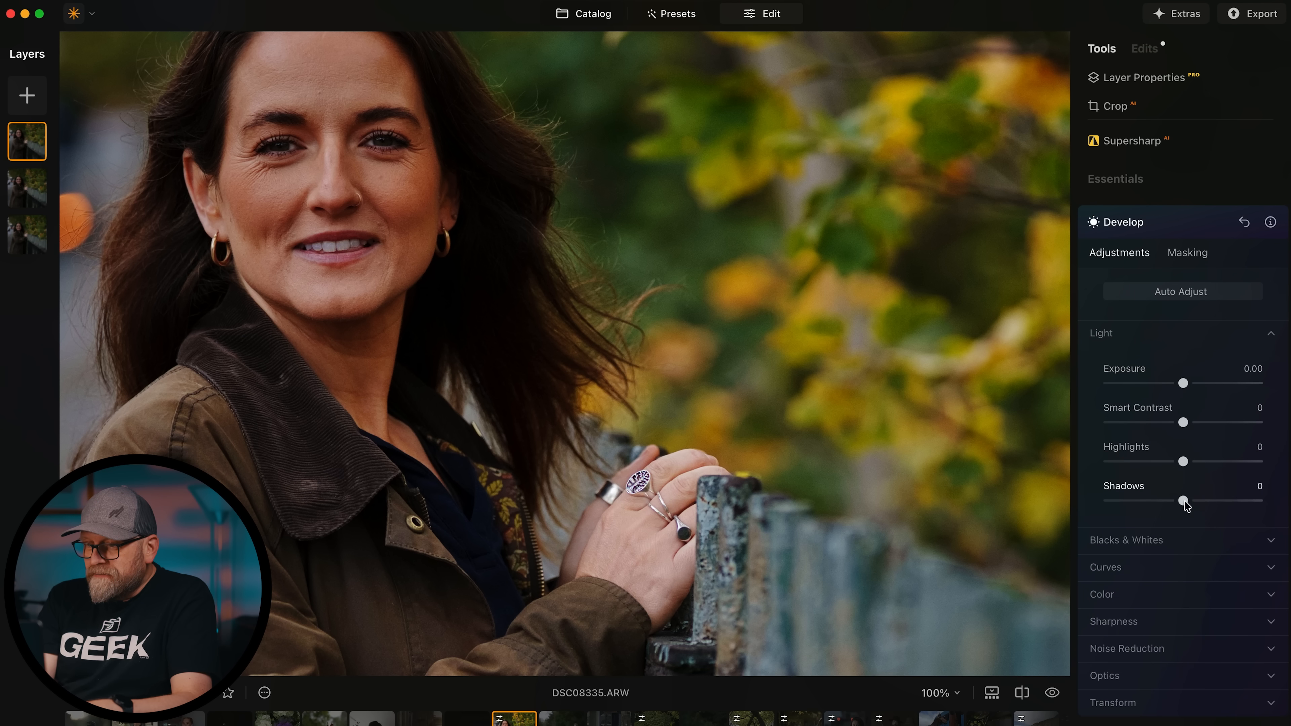
drag(1183, 500, 1217, 504)
drag(1183, 383, 1191, 384)
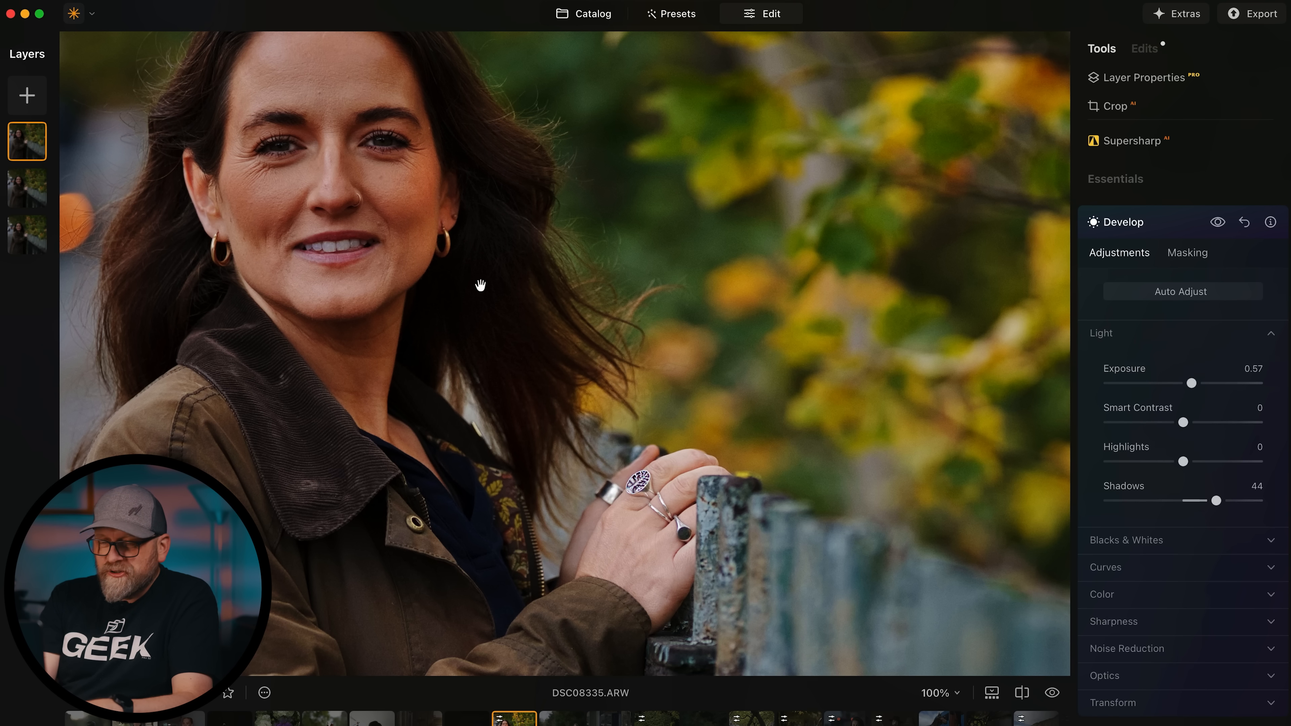
click(507, 312)
click(551, 352)
click(485, 225)
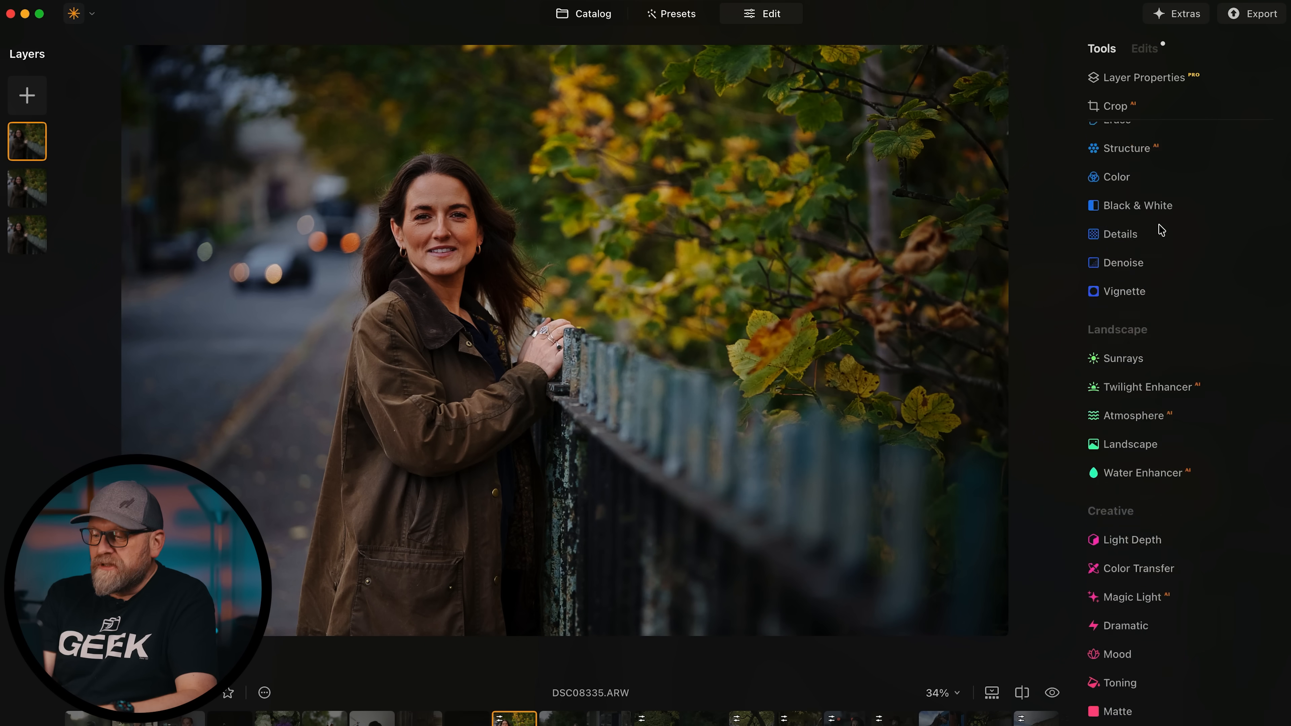
Apply Light Depth at Amount 26 and Softness 37, shifting its focus and warming it toward 66.
scroll(1161, 230, down, 10)
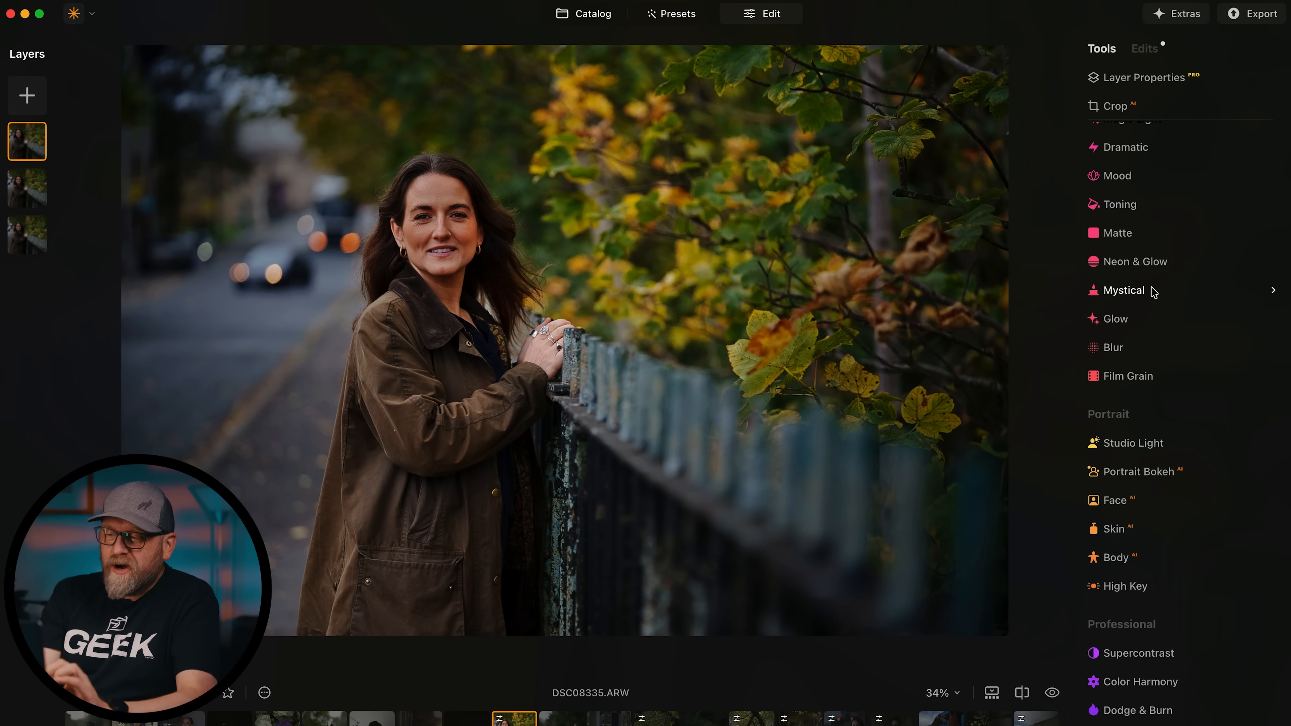
scroll(1154, 293, up, 5)
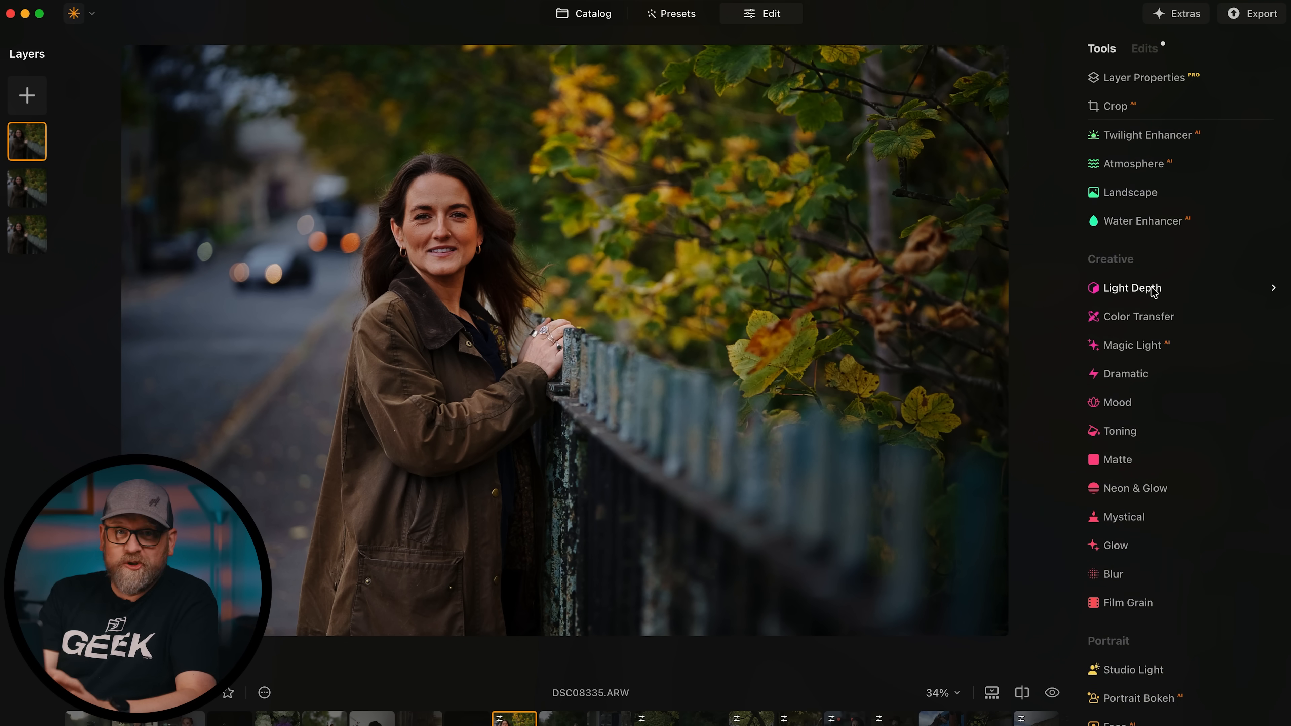
click(1133, 291)
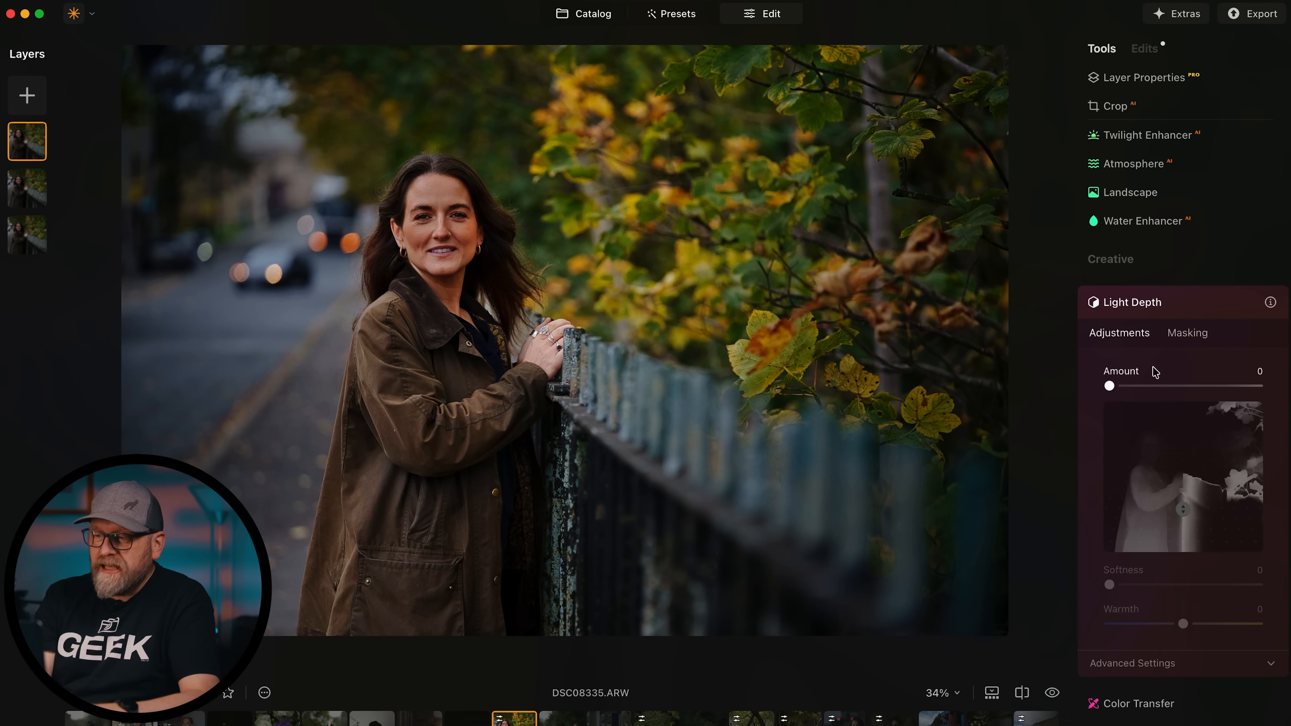
drag(1109, 386, 1160, 388)
drag(1183, 509, 1182, 510)
mouse_move(1172, 462)
mouse_down()
mouse_move(1169, 410)
mouse_move(1180, 495)
mouse_move(1178, 443)
mouse_move(1168, 467)
mouse_up()
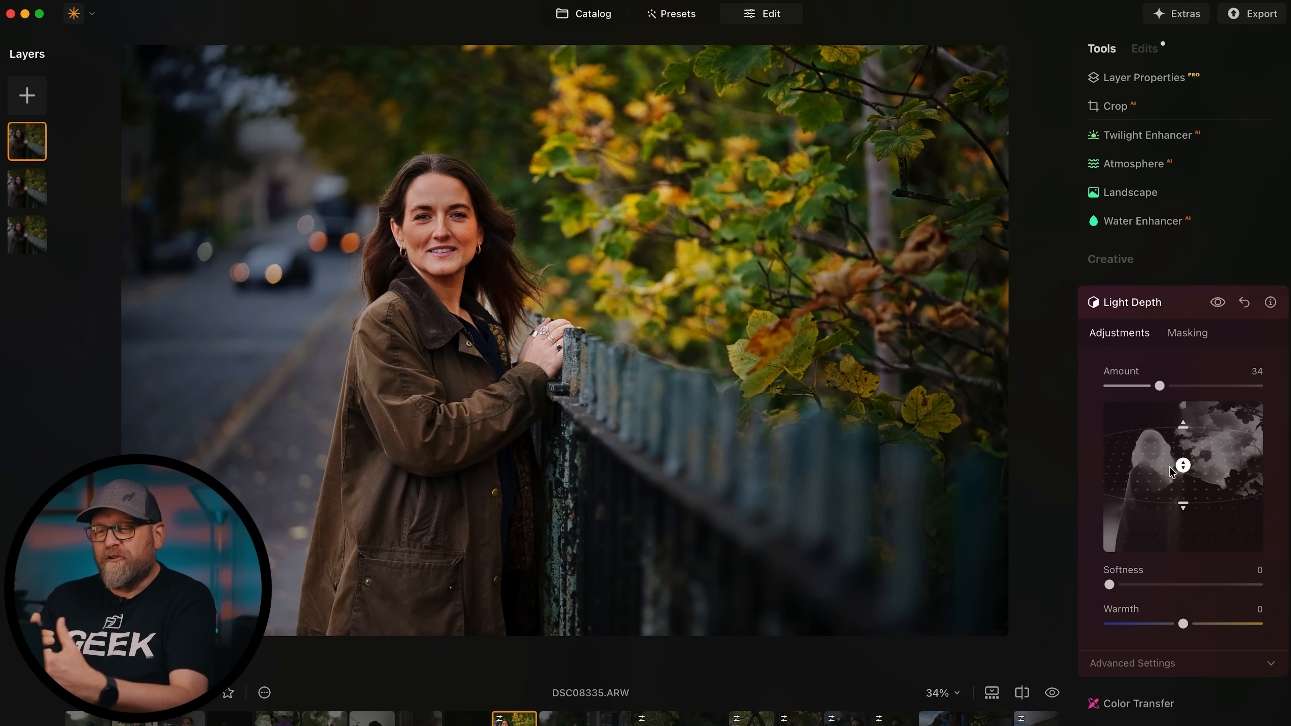
drag(1159, 386, 1148, 386)
drag(1122, 590, 1163, 585)
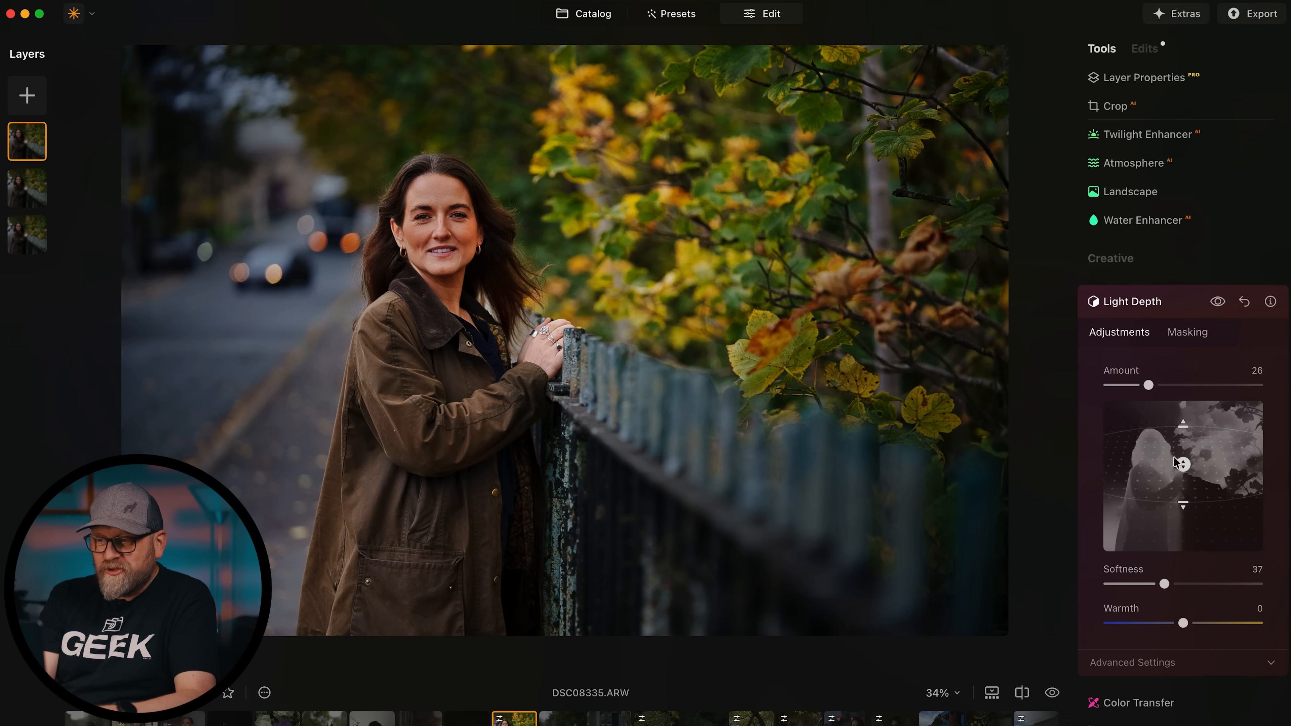
drag(1183, 463, 1173, 439)
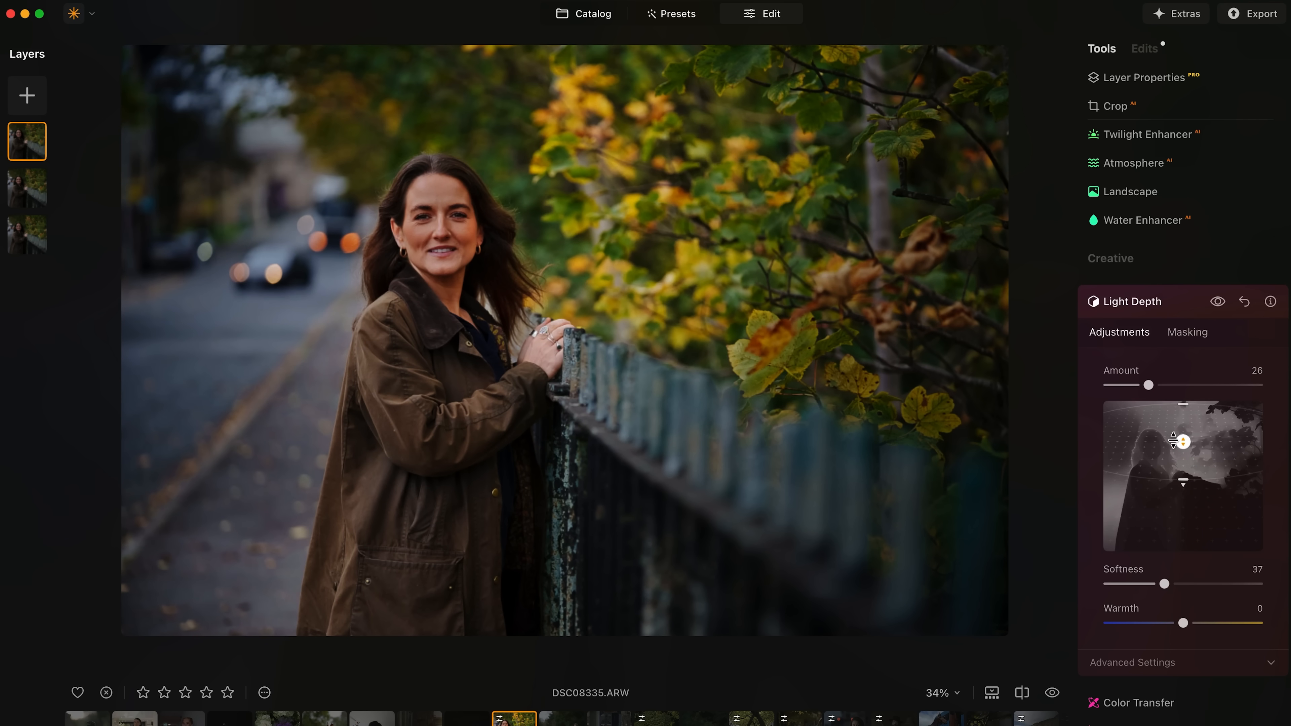
drag(1183, 623, 1212, 623)
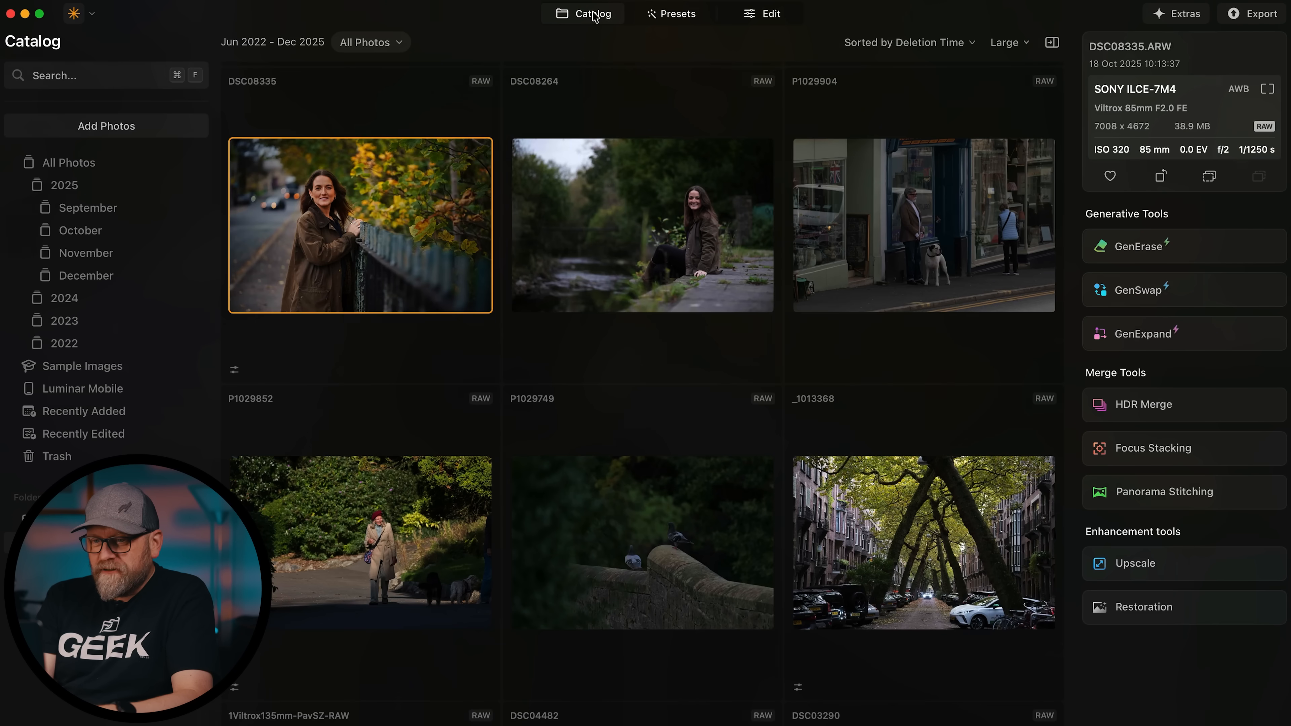
Scroll the Catalog grid down and select the DSC07773.ARW thumbnail.
scroll(512, 501, down, 3)
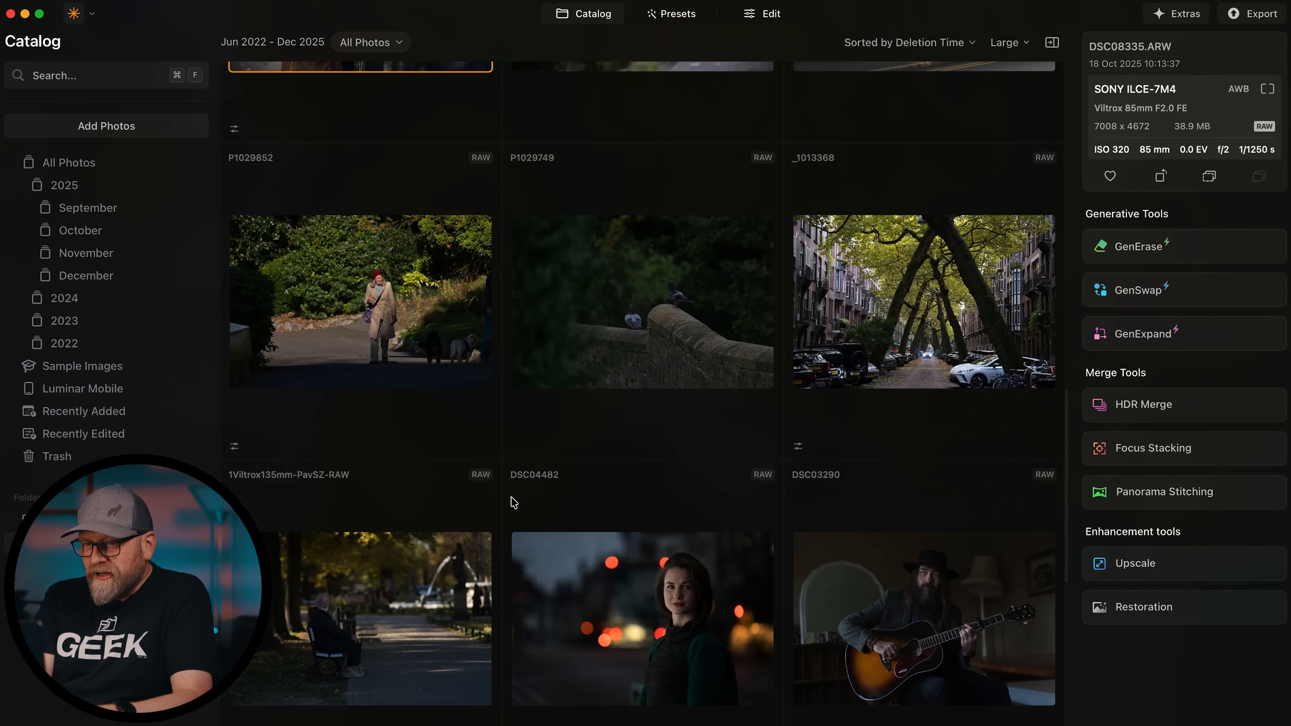
scroll(512, 501, down, 5)
scroll(511, 502, down, 3)
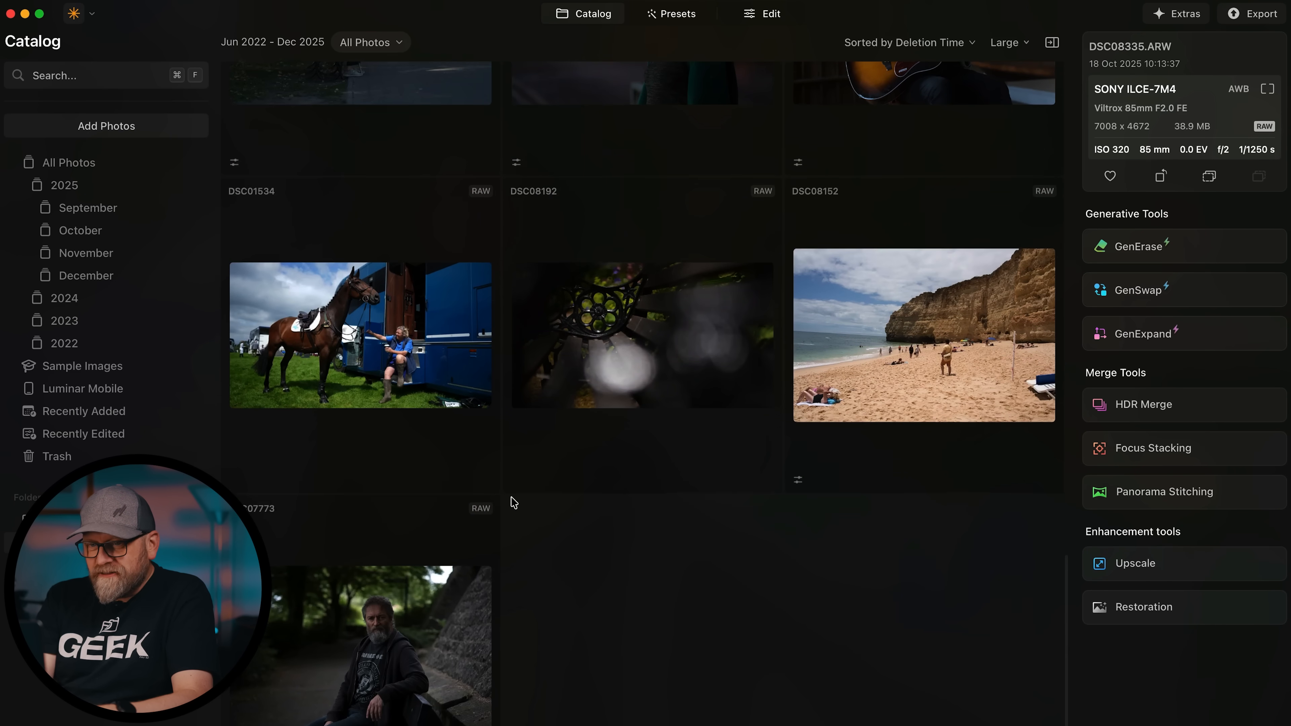
scroll(511, 502, up, 3)
scroll(511, 502, down, 5)
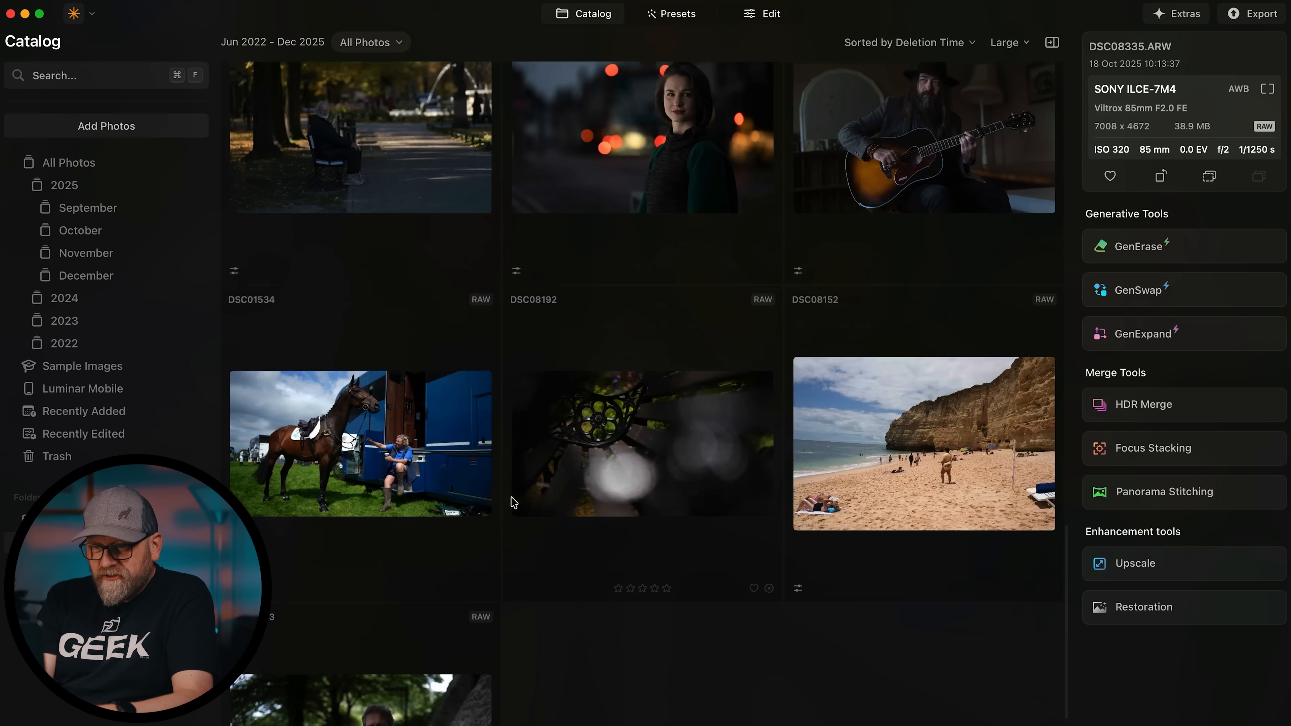
click(412, 675)
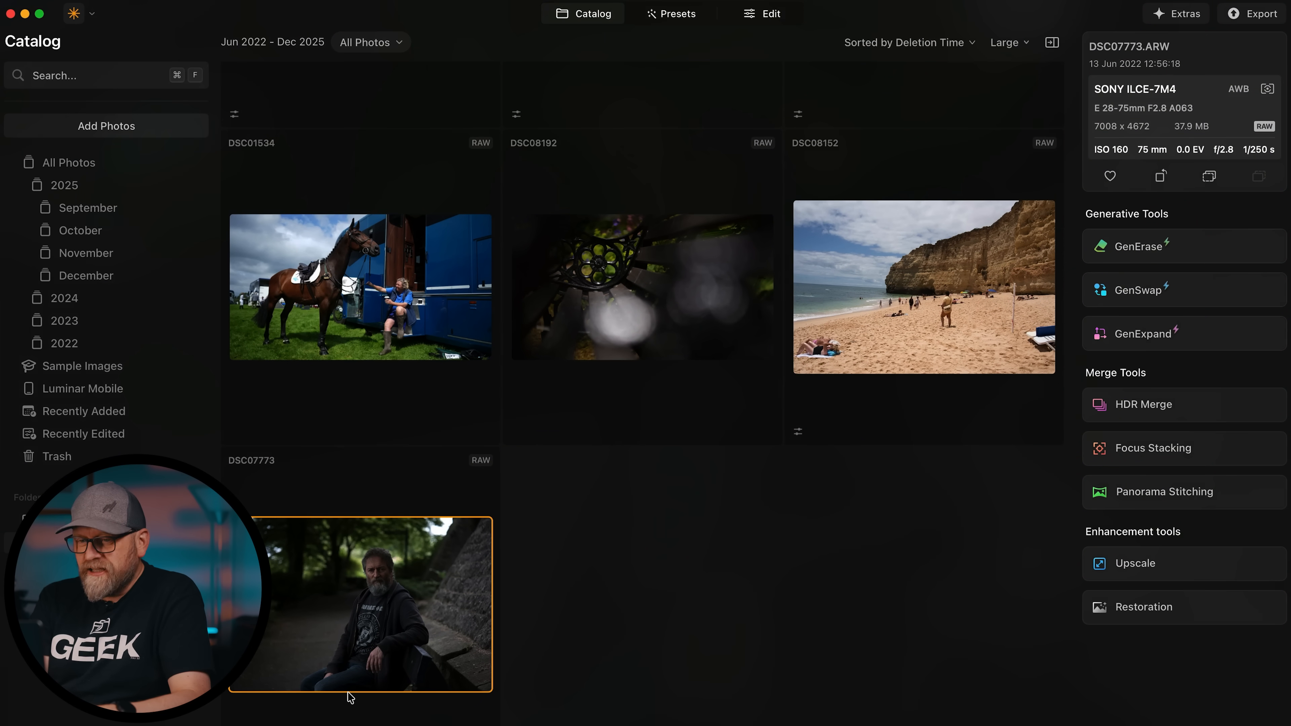
Open DSC07773.ARW in Edit and apply a slight crop trimming its edges.
click(763, 14)
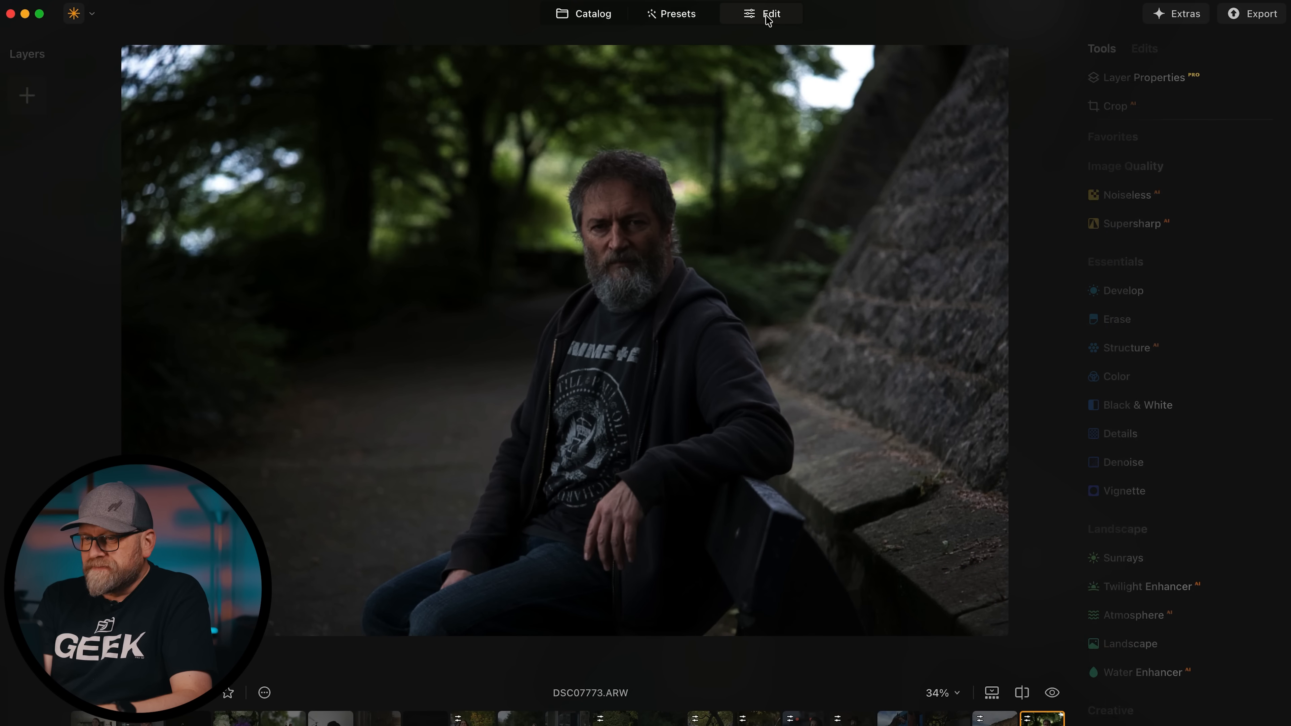
click(1108, 107)
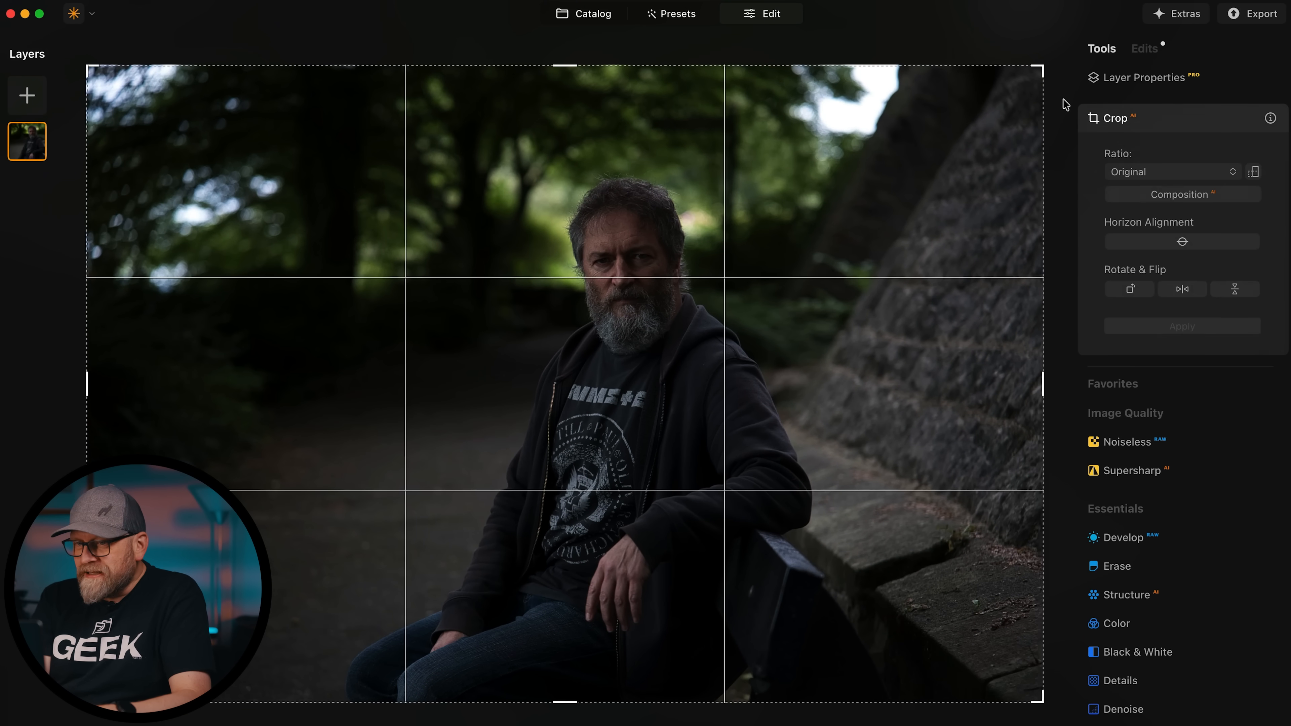
drag(1059, 62, 1029, 85)
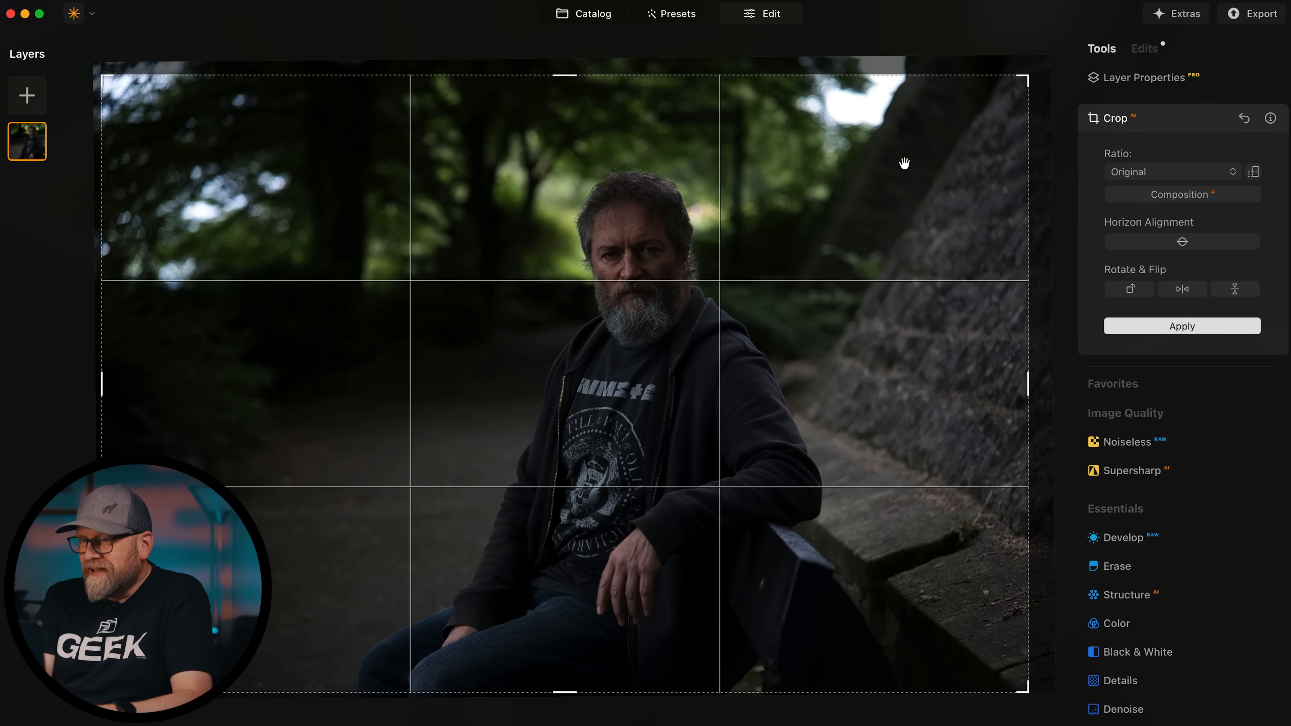
click(1147, 326)
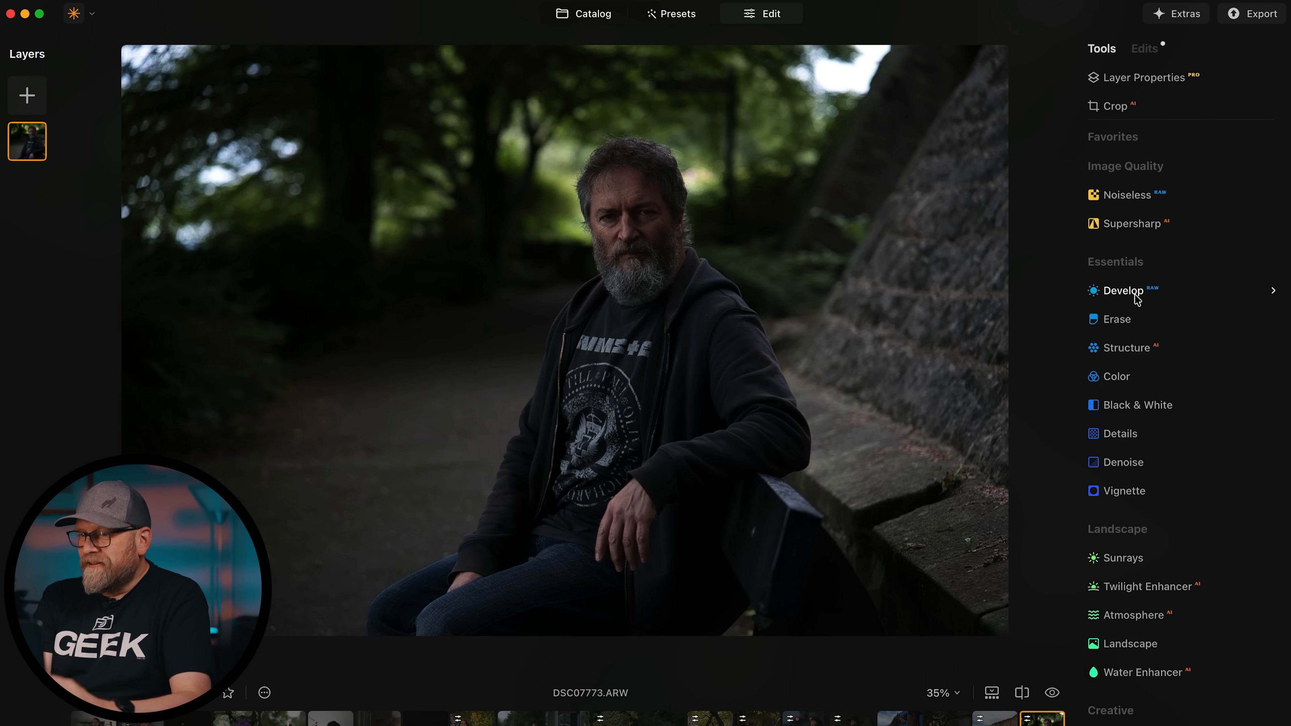
Apply Camera VV2 in Develop with Smart Contrast -21, Highlights -25 and Shadows 5.
click(1123, 291)
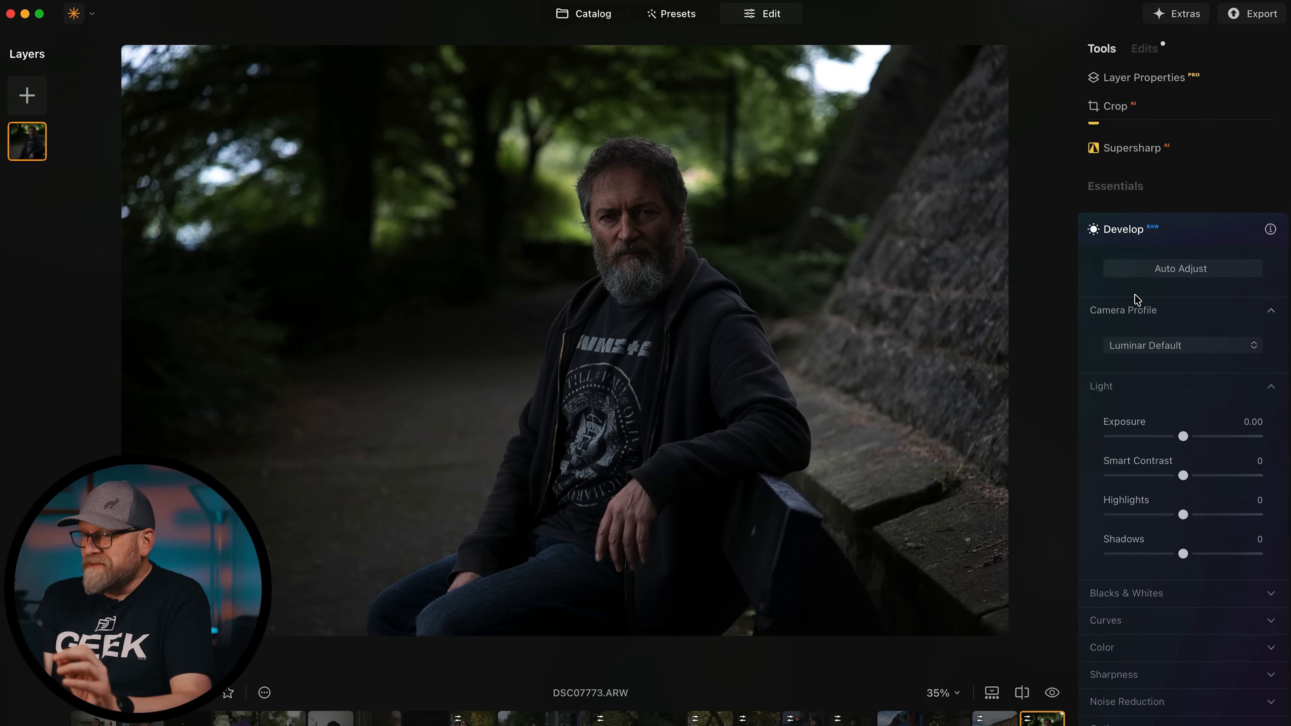
click(1165, 340)
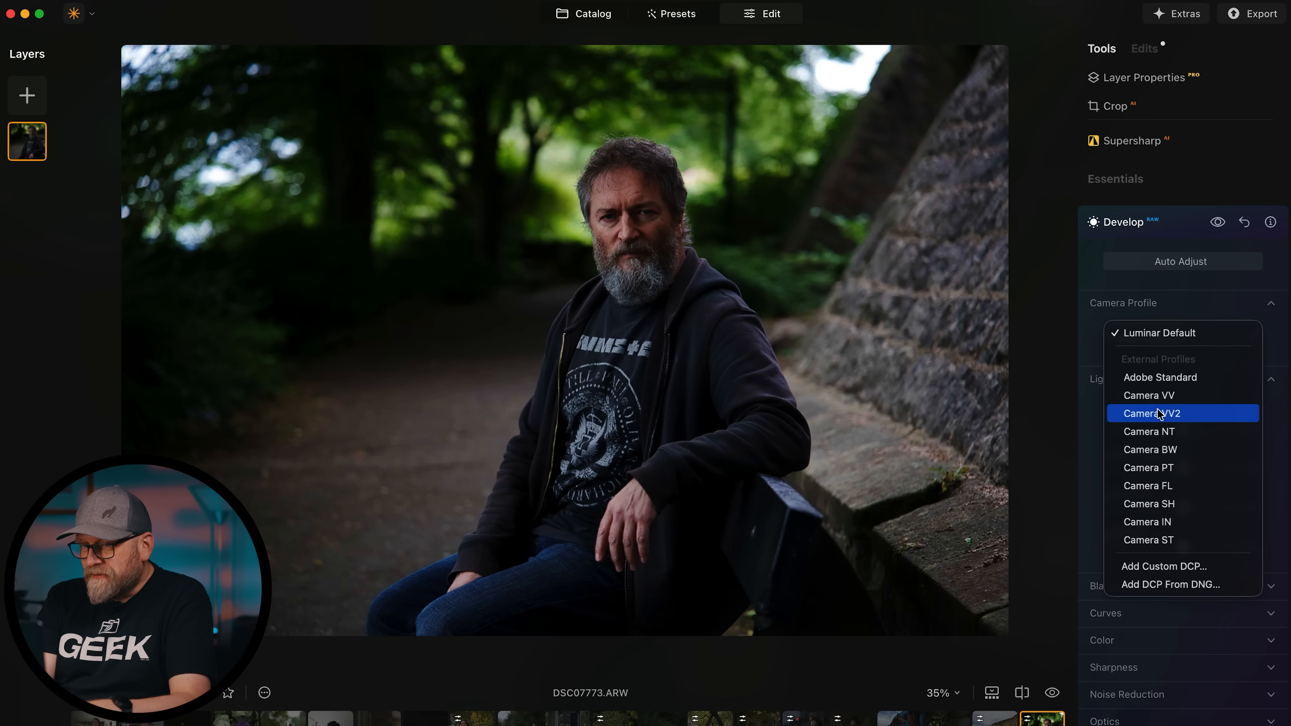
click(1153, 414)
drag(1183, 468, 1200, 548)
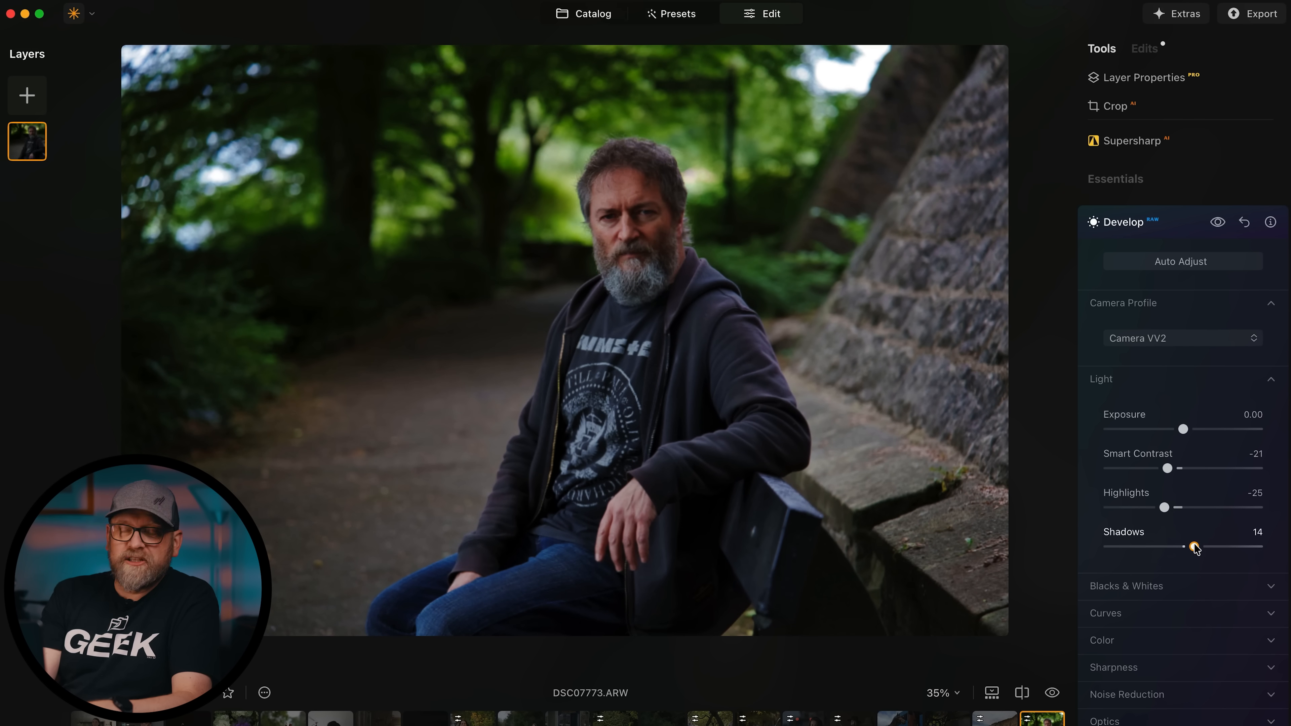
drag(1193, 549, 1186, 549)
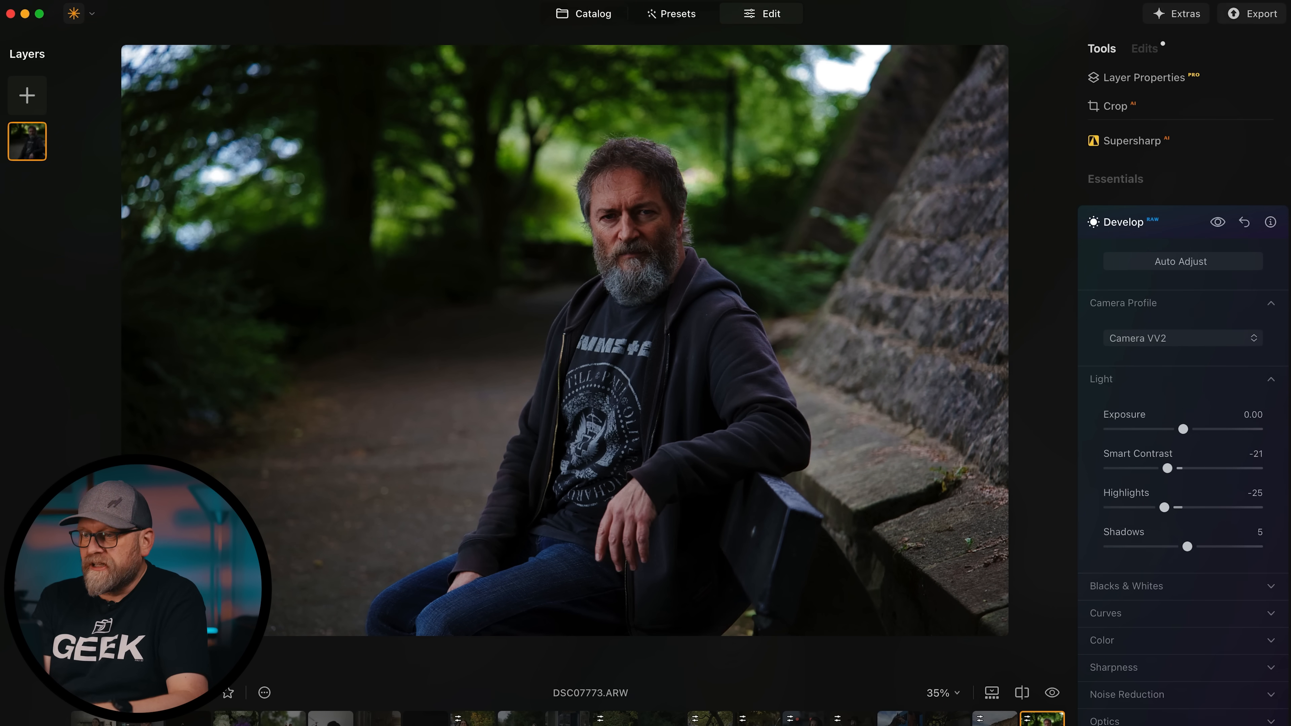
click(1100, 221)
Duplicate the bearded man's photo layer.
right_click(17, 151)
click(35, 175)
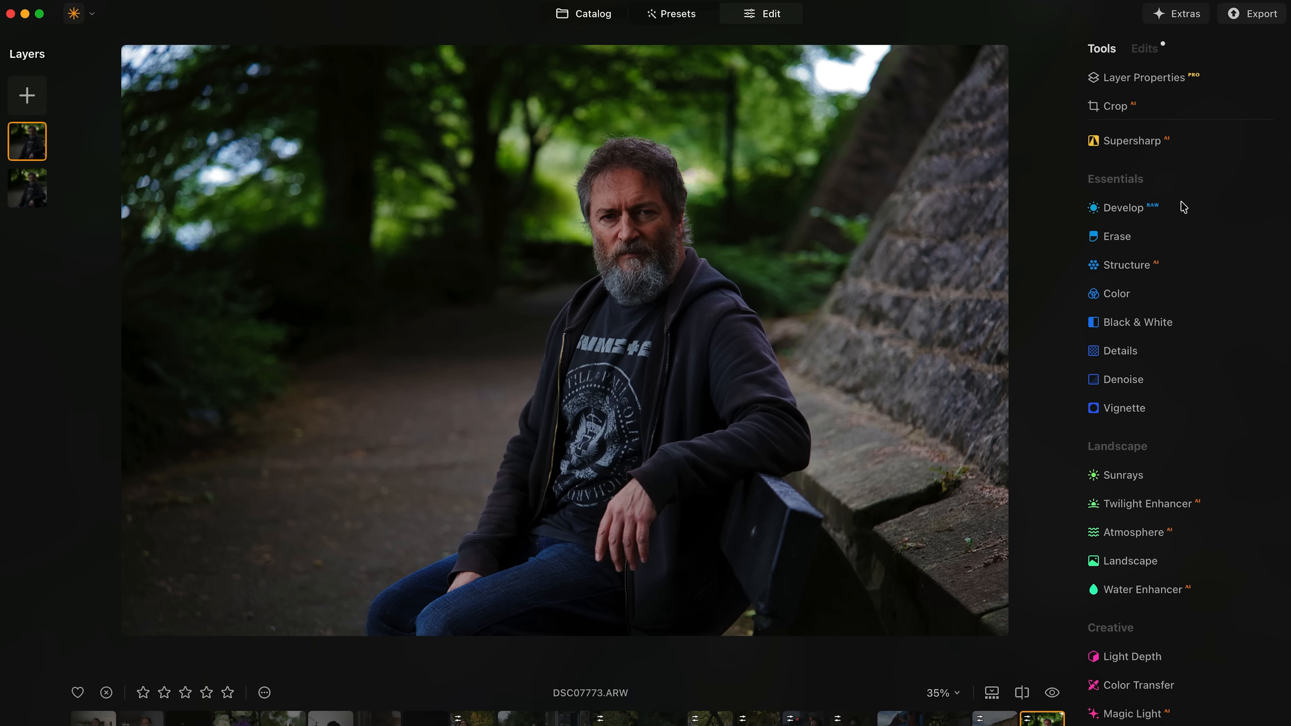
click(1111, 296)
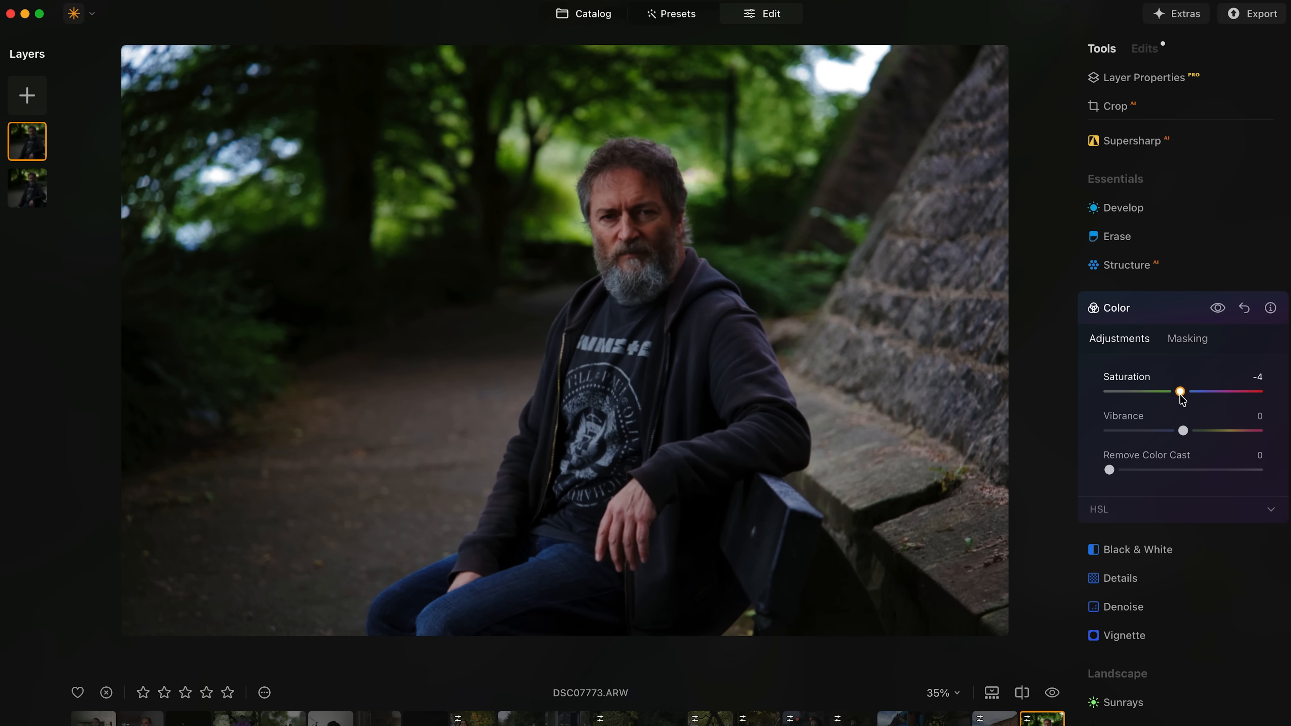
click(1162, 308)
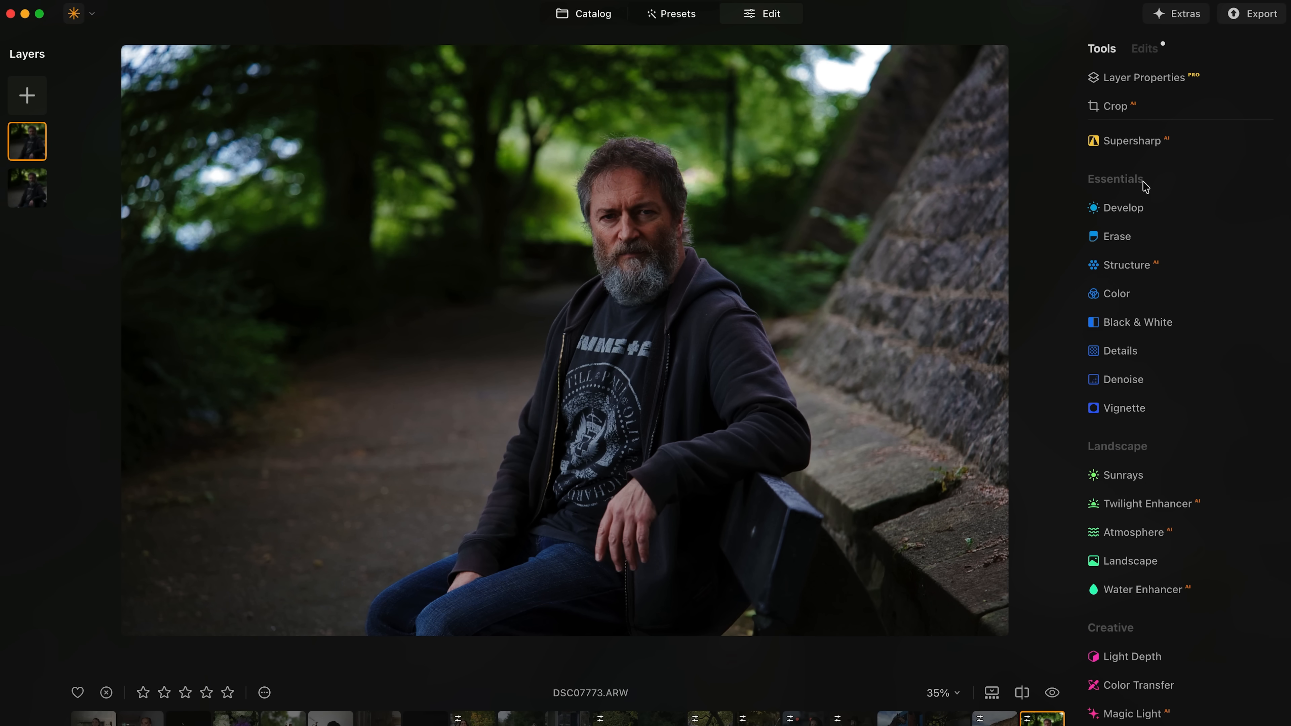
Darken the lower-right wall side to Exposure -0.70 through a linear gradient Develop mask.
click(1132, 209)
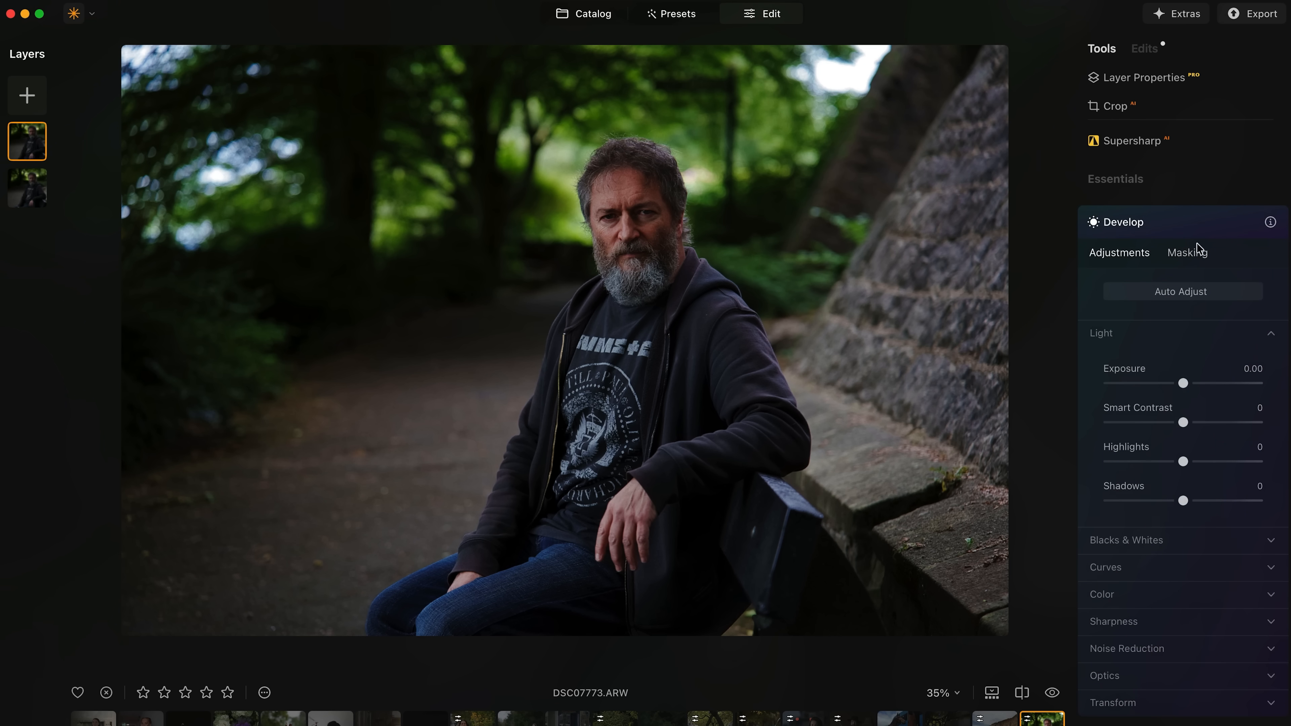
click(1185, 254)
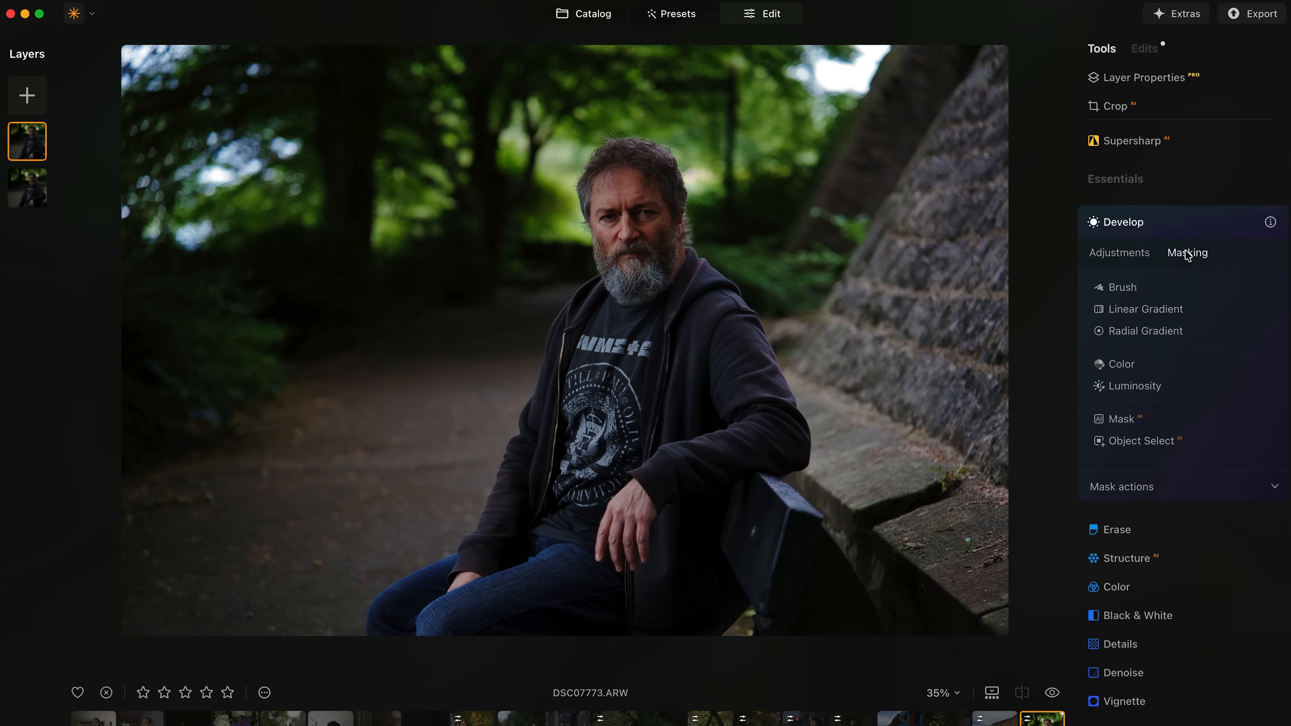
click(1132, 309)
drag(957, 560, 672, 303)
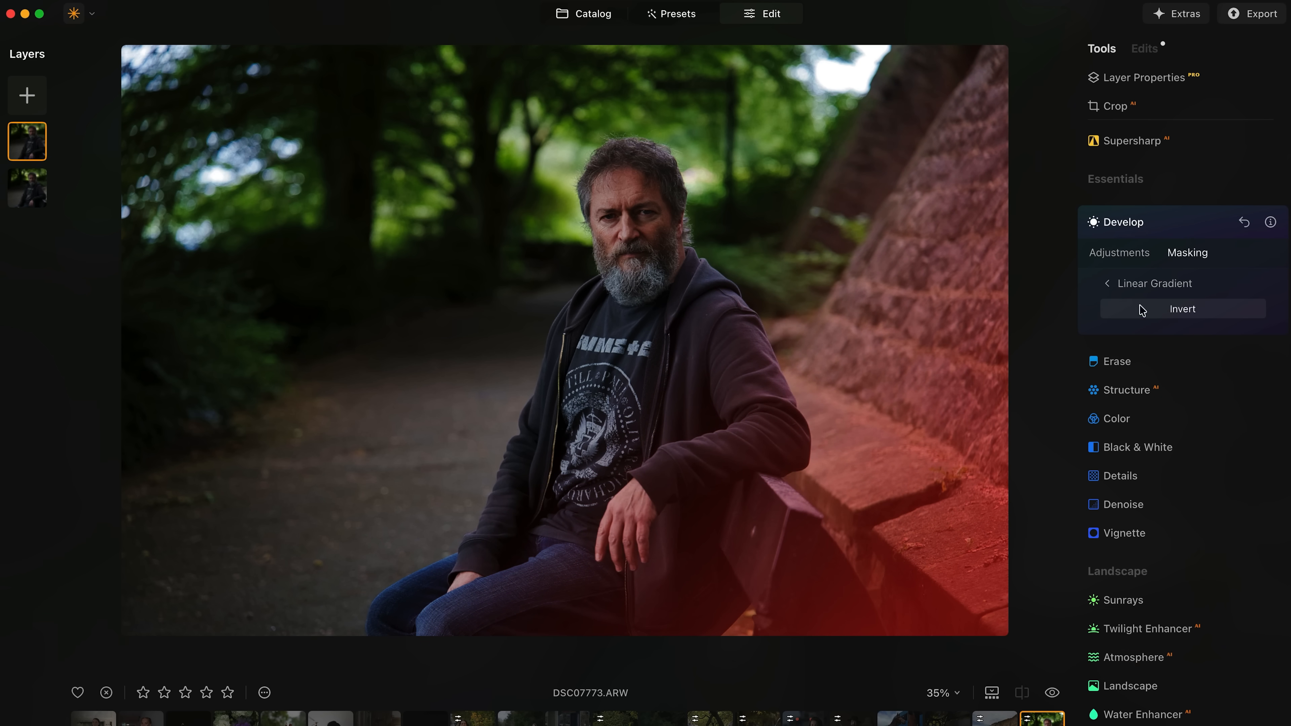
click(1118, 253)
drag(1182, 382, 1155, 385)
click(1120, 223)
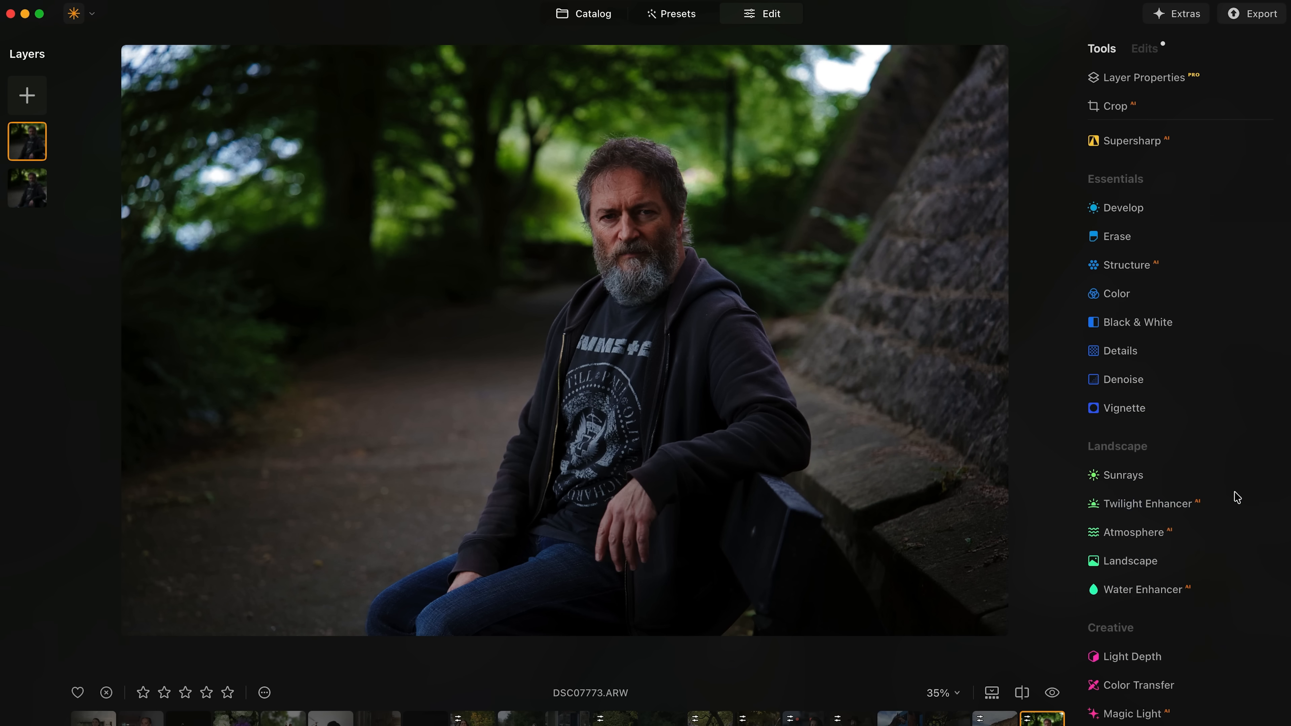
Add Light Depth at Amount 27 and Softness 45, moving the light source higher on the man.
scroll(1149, 305, down, 5)
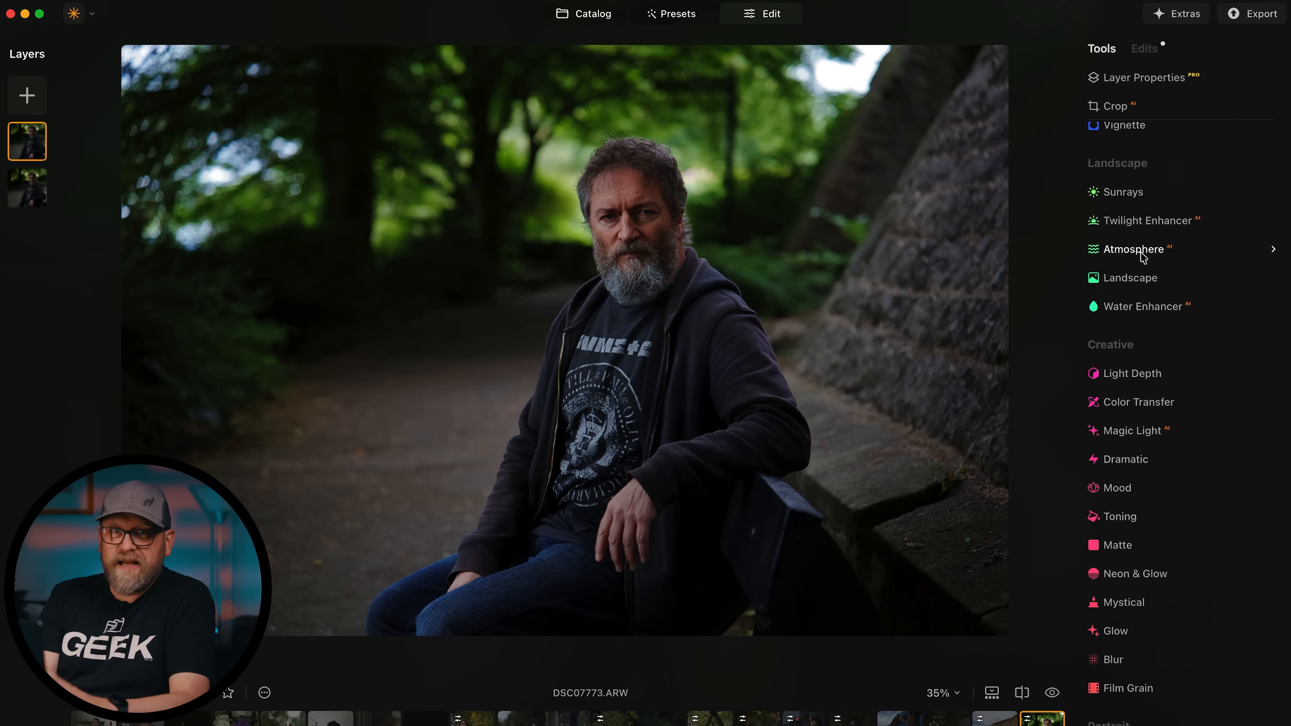
click(1133, 375)
drag(1110, 471, 1138, 471)
drag(1109, 671, 1174, 671)
drag(1139, 472, 1151, 471)
drag(1183, 595, 1183, 512)
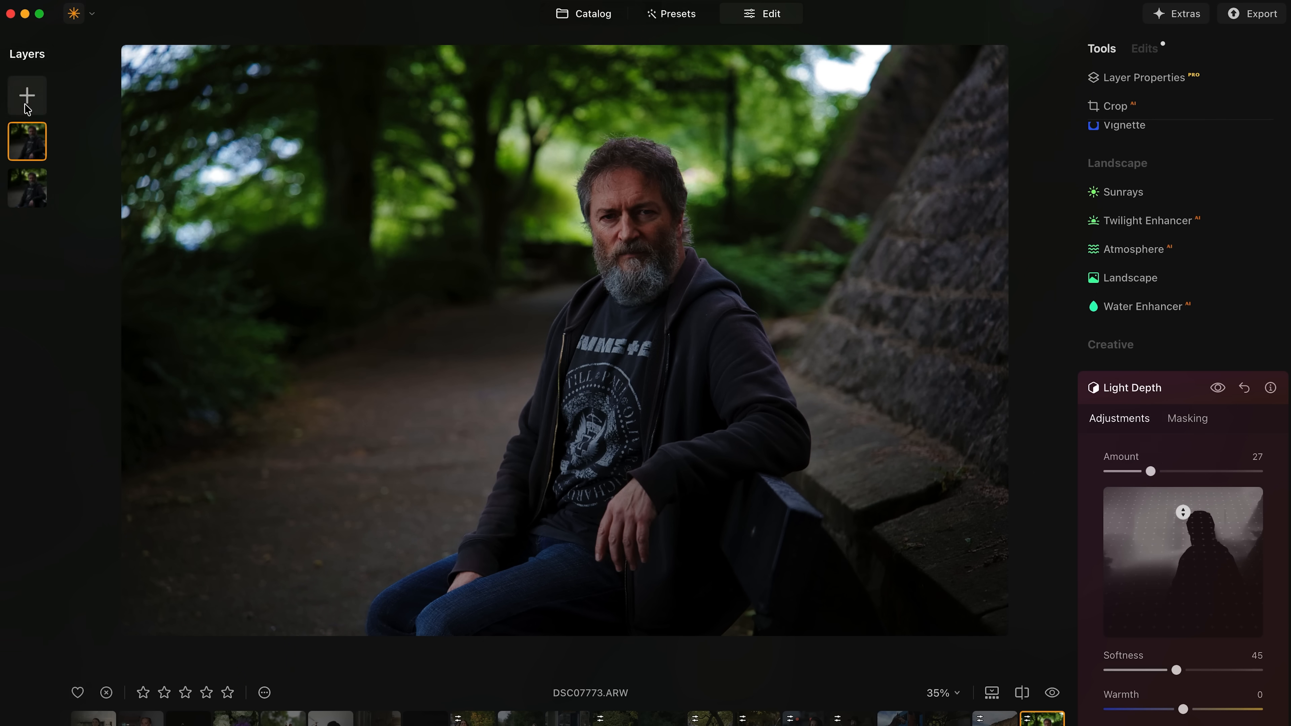
Duplicate the photo layer and collapse its layer properties.
right_click(34, 140)
click(64, 175)
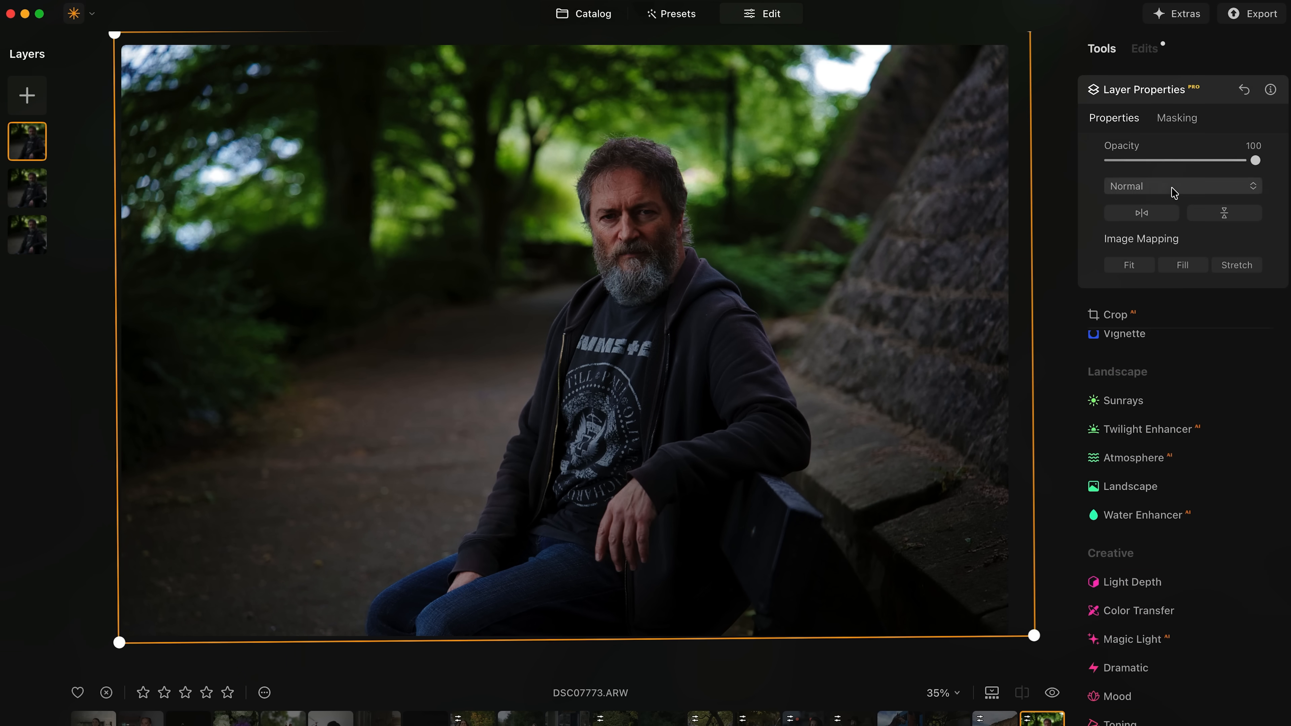
scroll(1133, 346, up, 7)
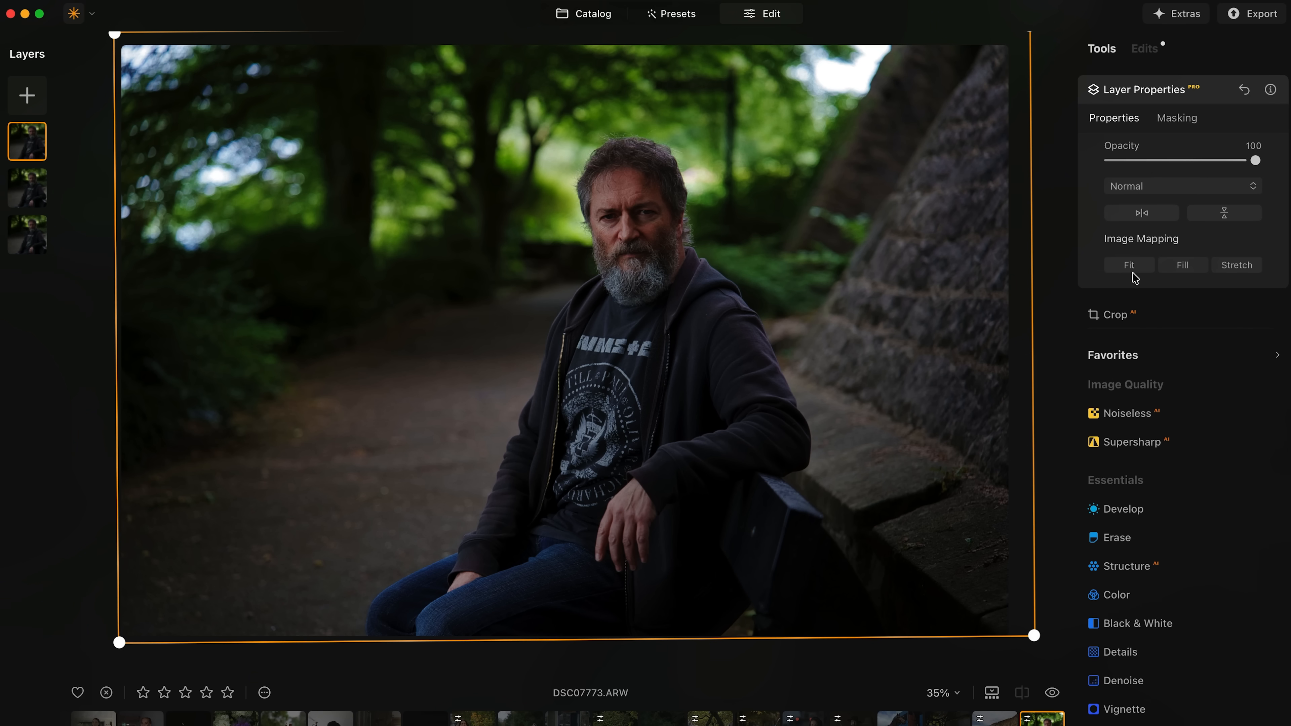
click(1140, 90)
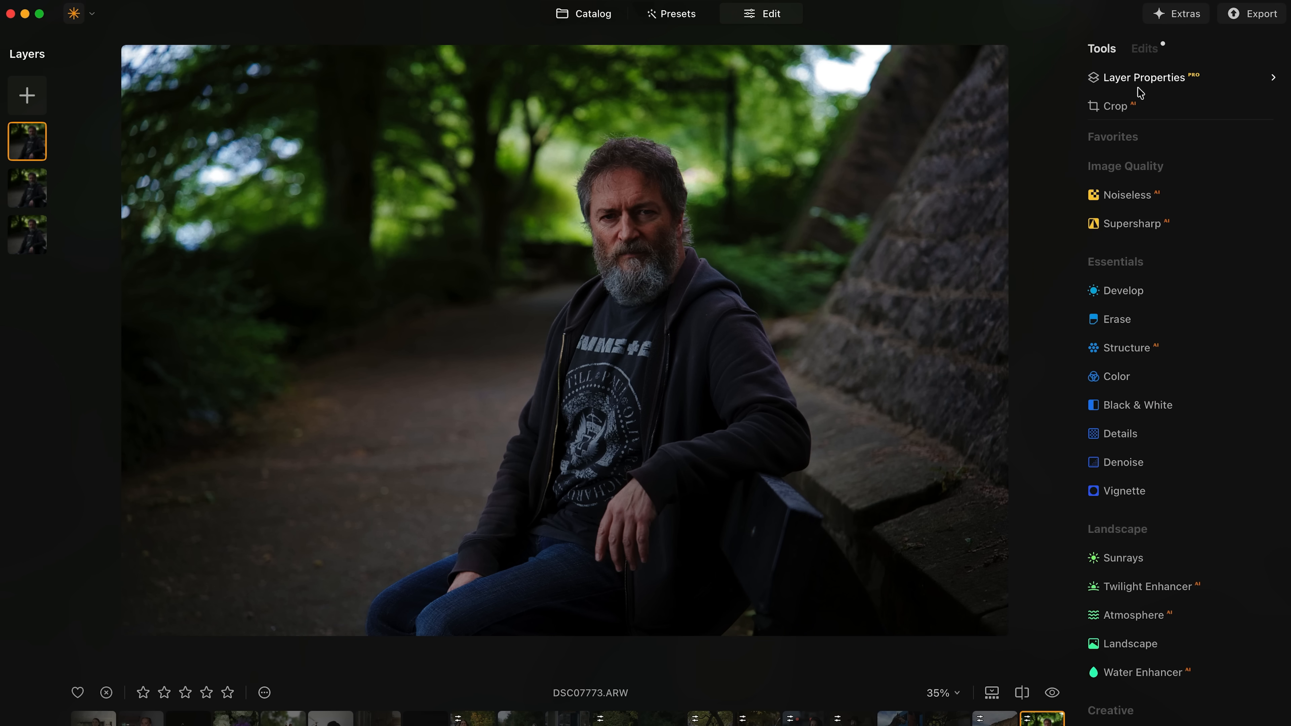
Draw a tall, tilted radial gradient mask for Develop over the man's face.
click(1113, 291)
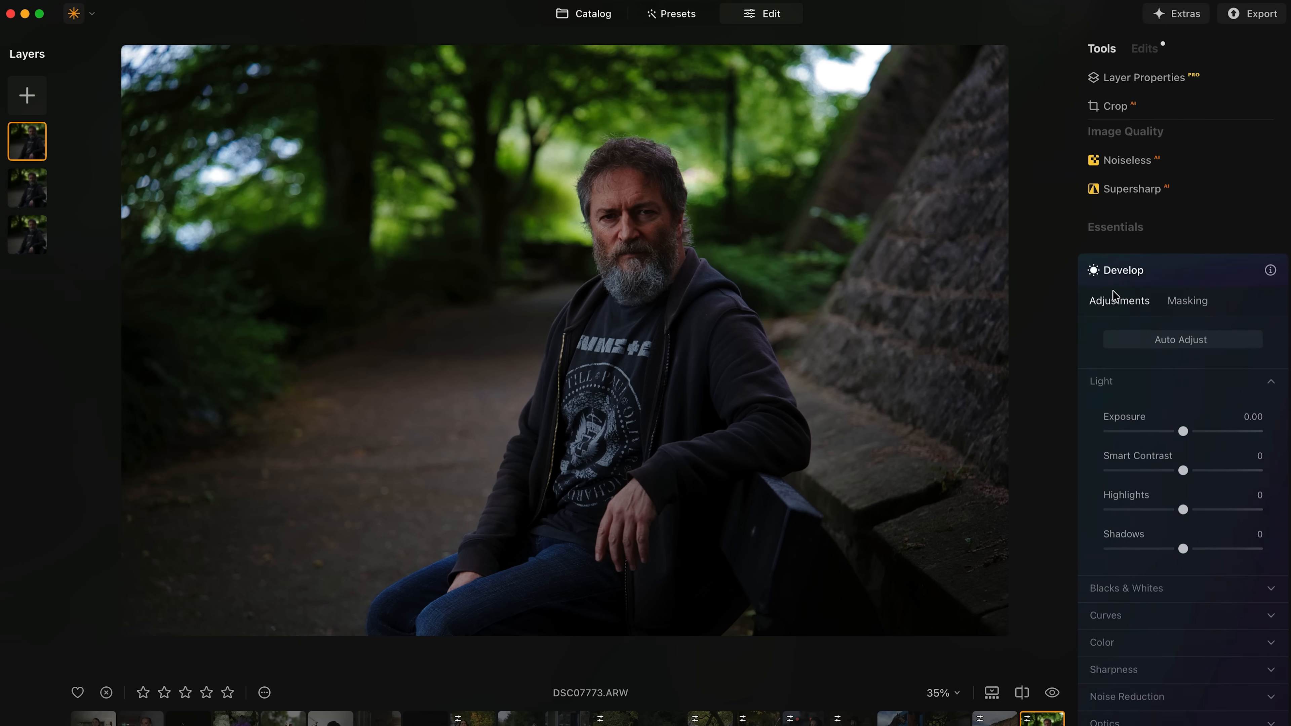
click(1183, 300)
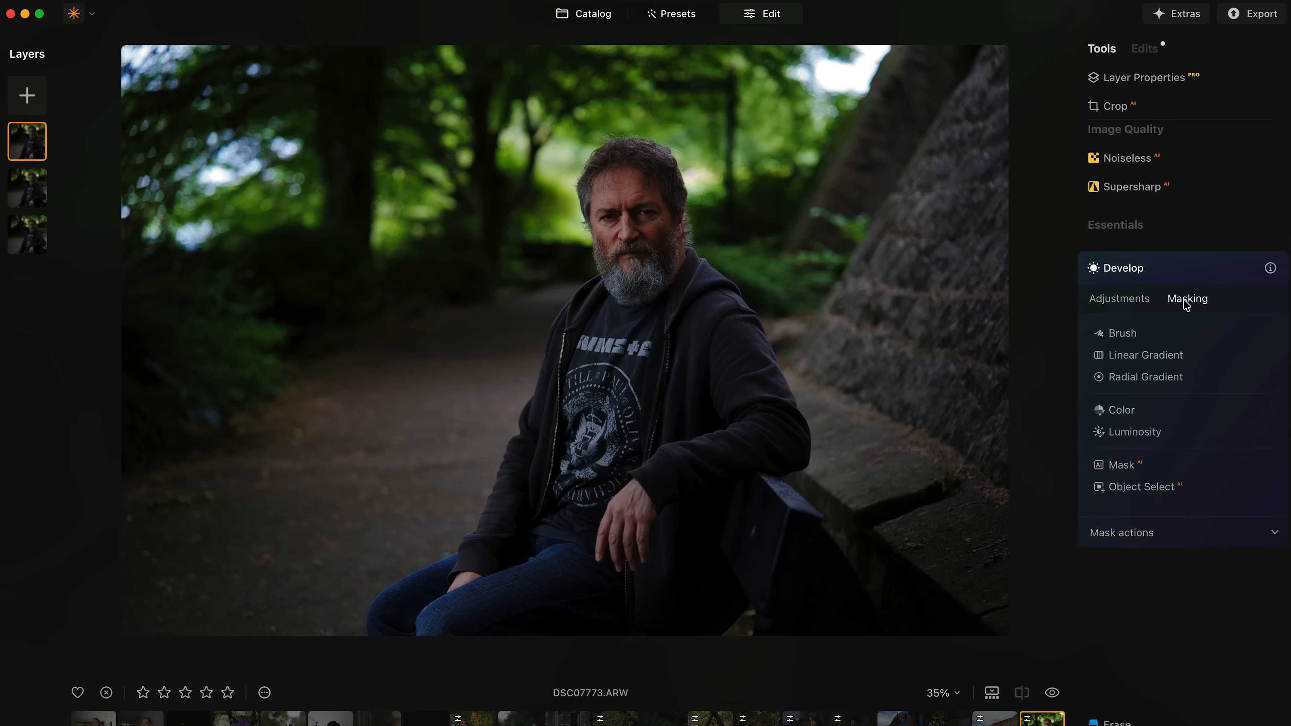
click(1132, 377)
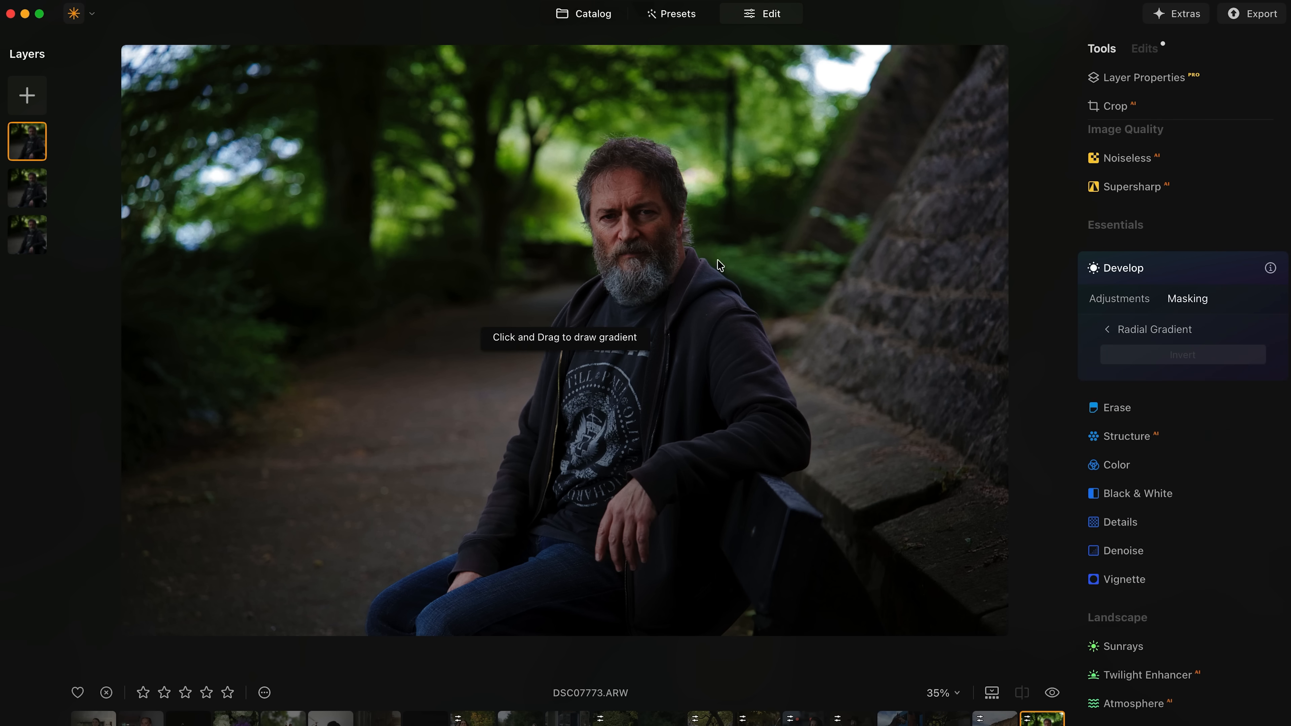
drag(642, 237, 642, 320)
drag(811, 235, 727, 243)
drag(641, 244, 637, 237)
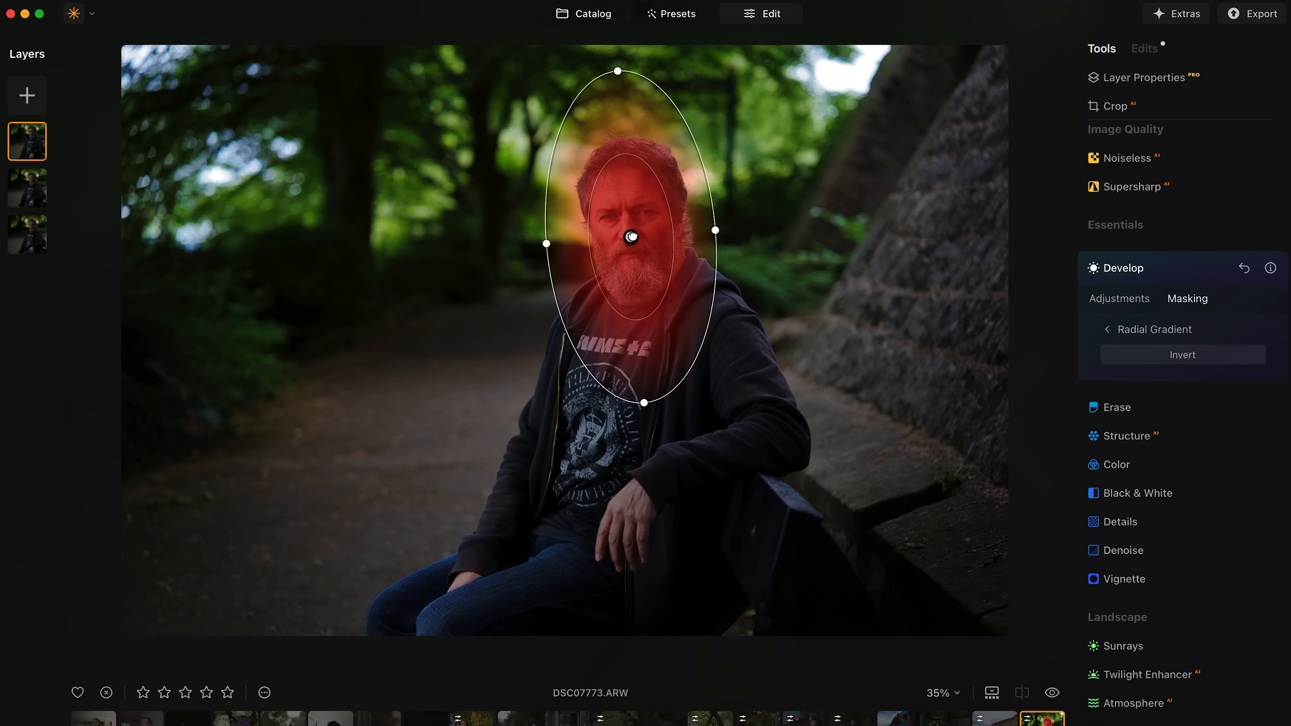
Inside the face mask, raise Exposure to 0.18 and lift Shadows to 21.
click(1120, 299)
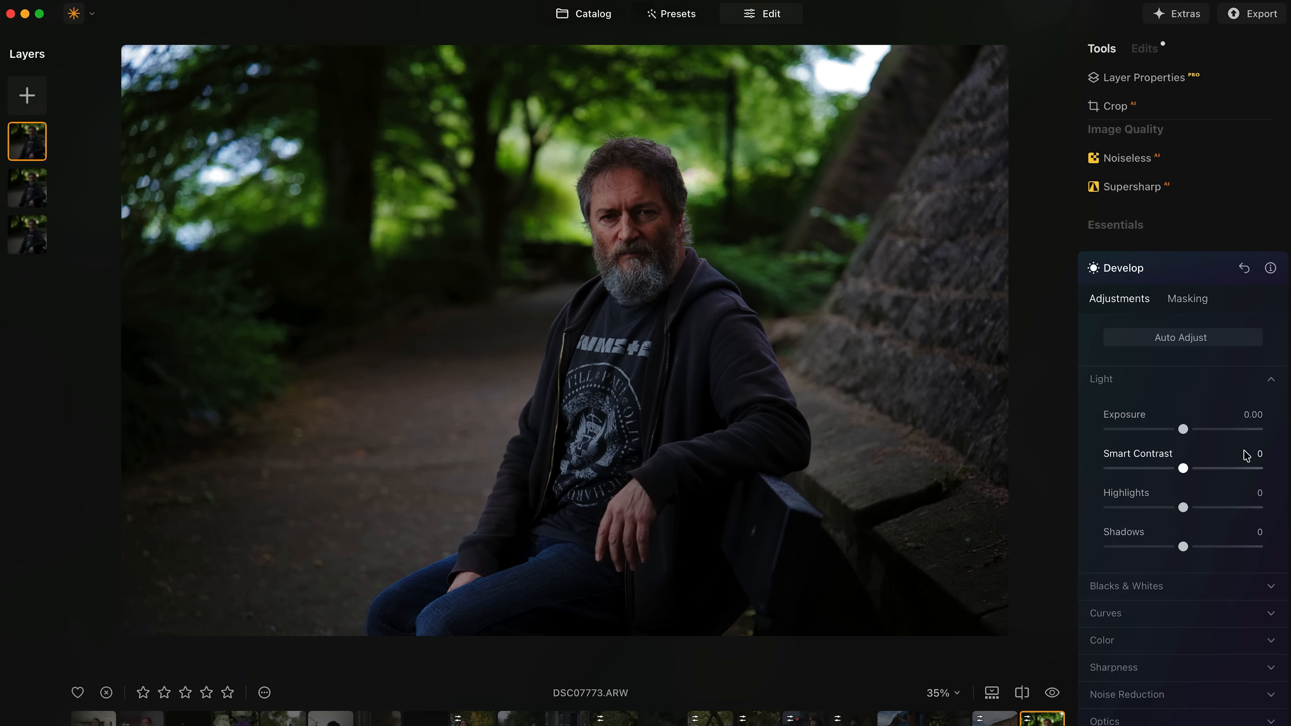
drag(1184, 430, 1185, 430)
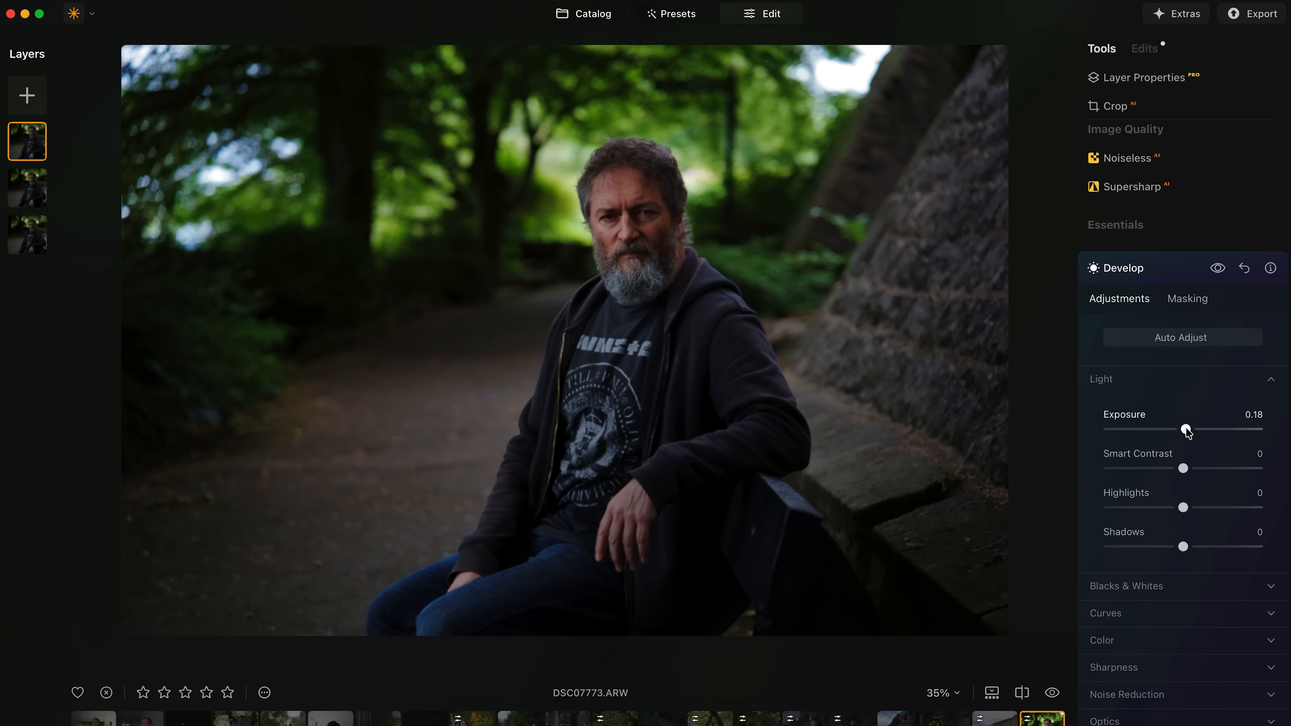
drag(1216, 547, 1202, 547)
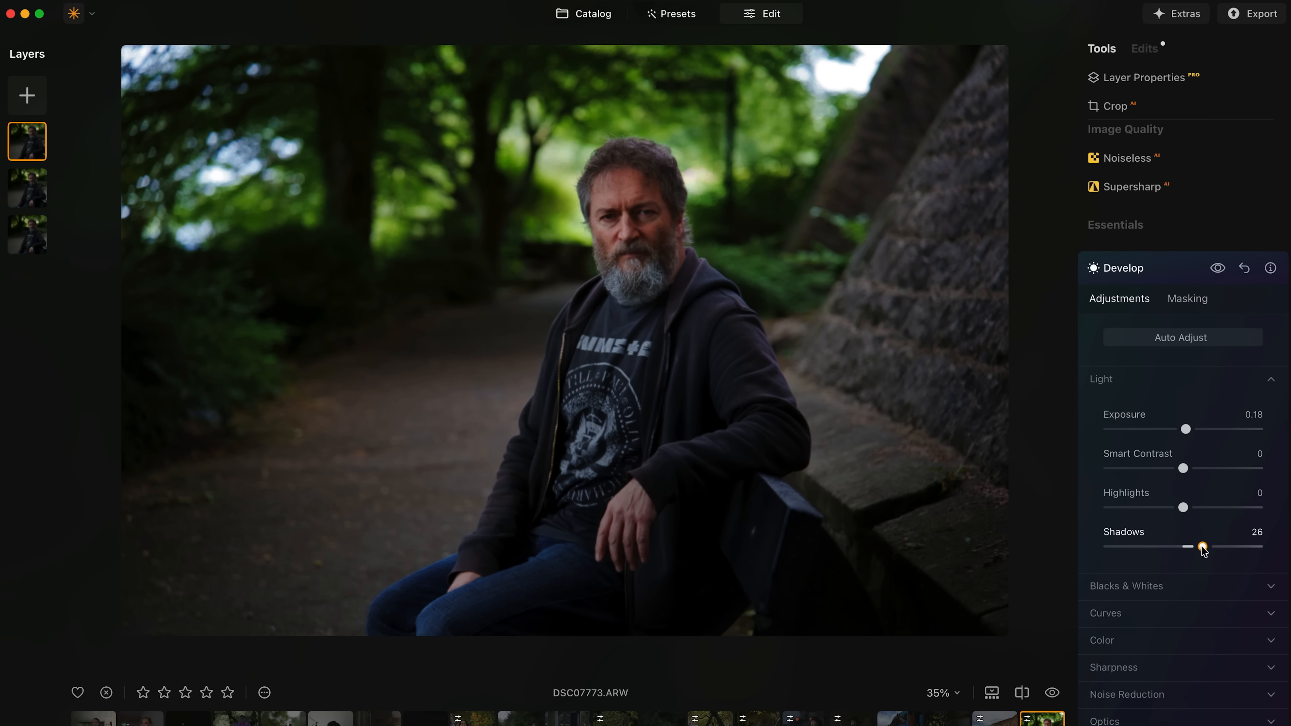
click(1146, 279)
scroll(1154, 326, down, 10)
scroll(1156, 341, down, 4)
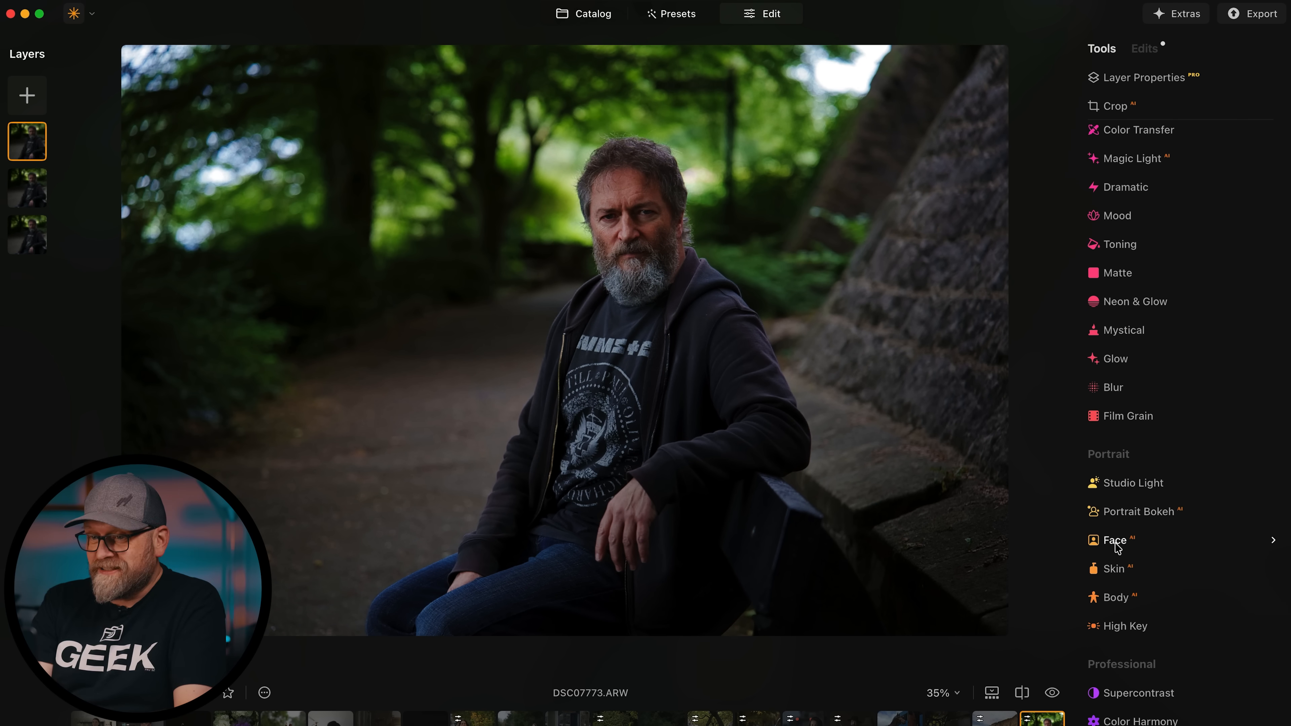
In the Face tool, set Face Light to 26 and Slim Face to 65.
click(1117, 546)
drag(1109, 638, 1151, 642)
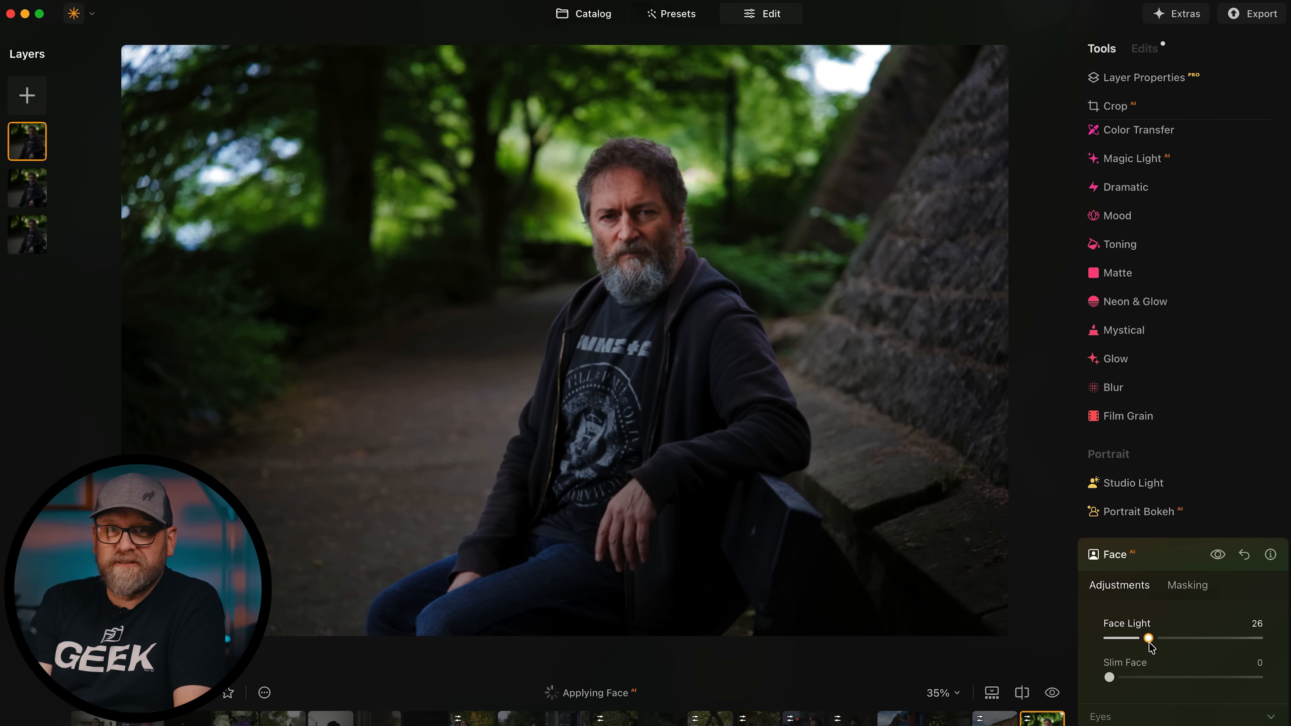
drag(1109, 677, 1177, 679)
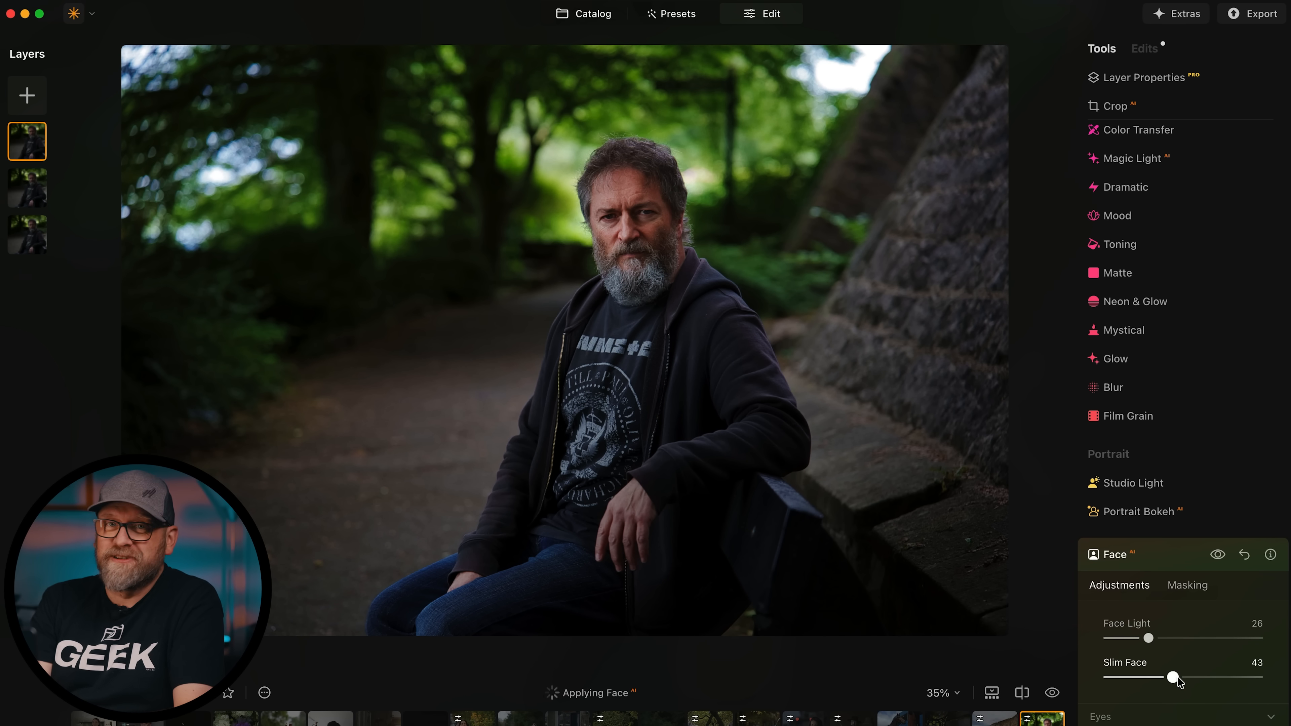
drag(1177, 678, 1206, 680)
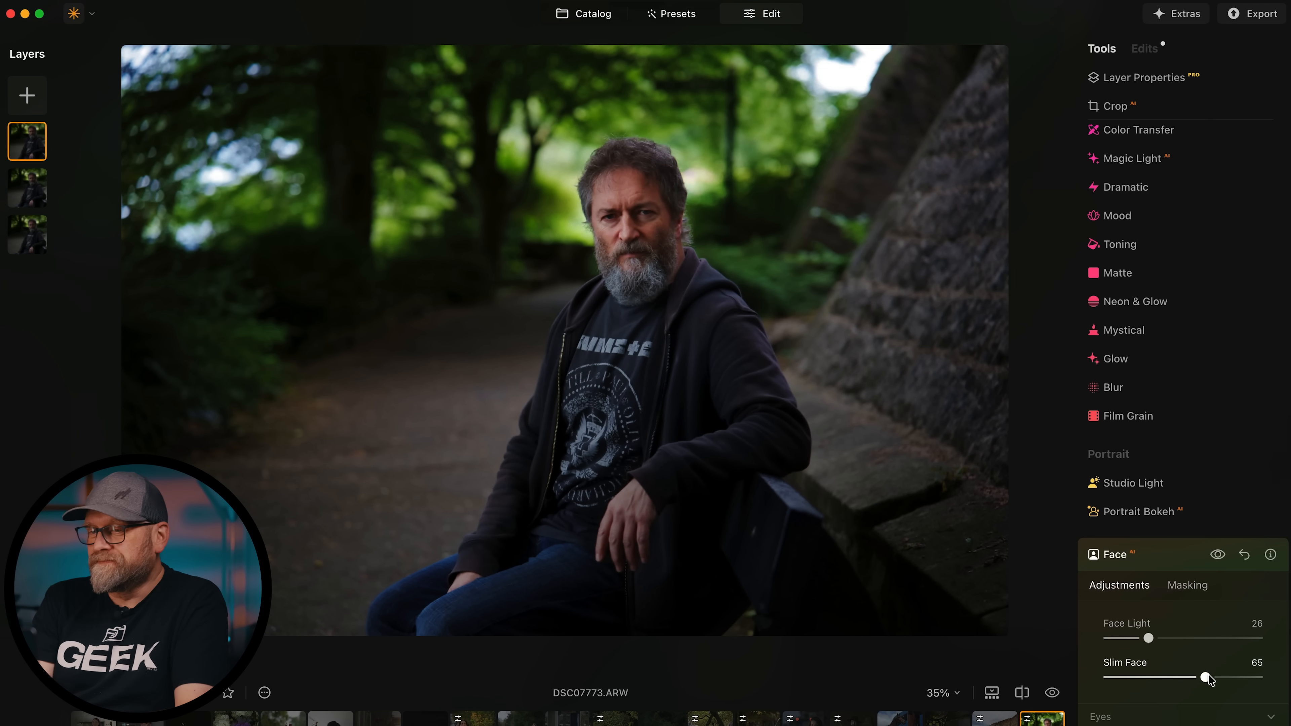
scroll(1175, 511, up, 5)
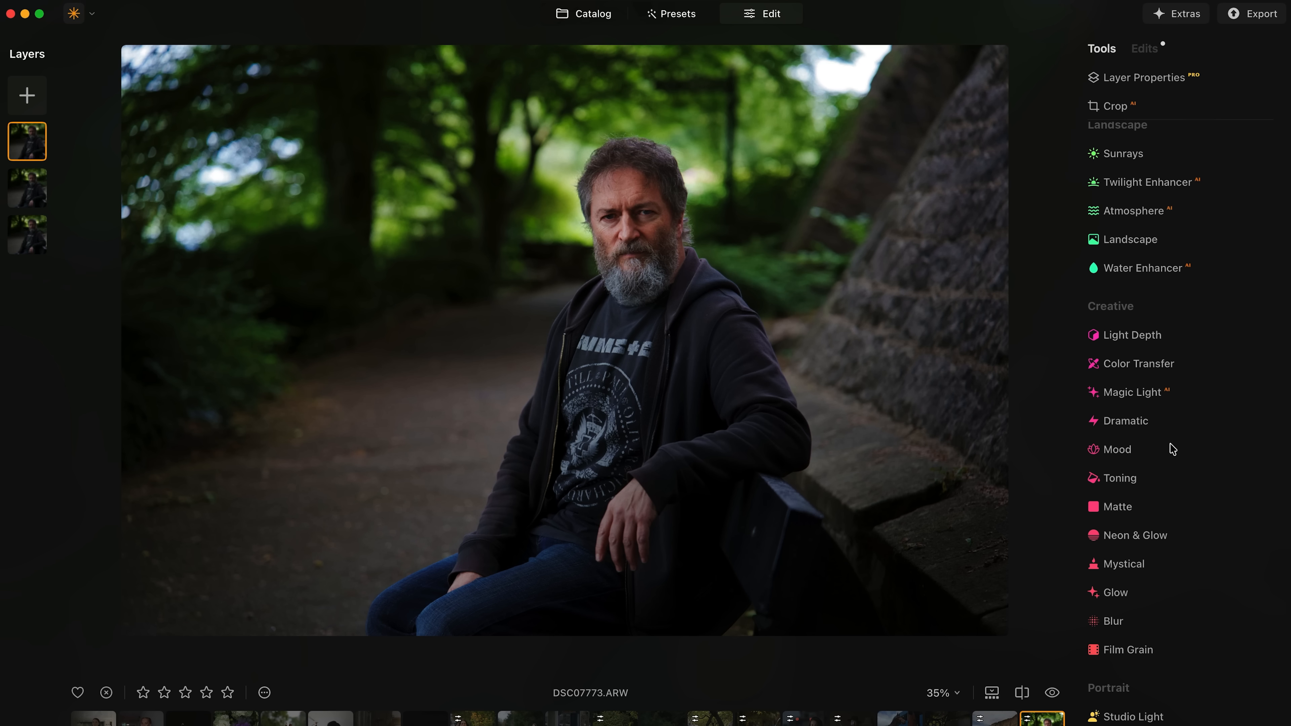
In Mood, apply the custom PAVSZ-Cinematic LUT at Amount 82 with Contrast -31.
click(1122, 454)
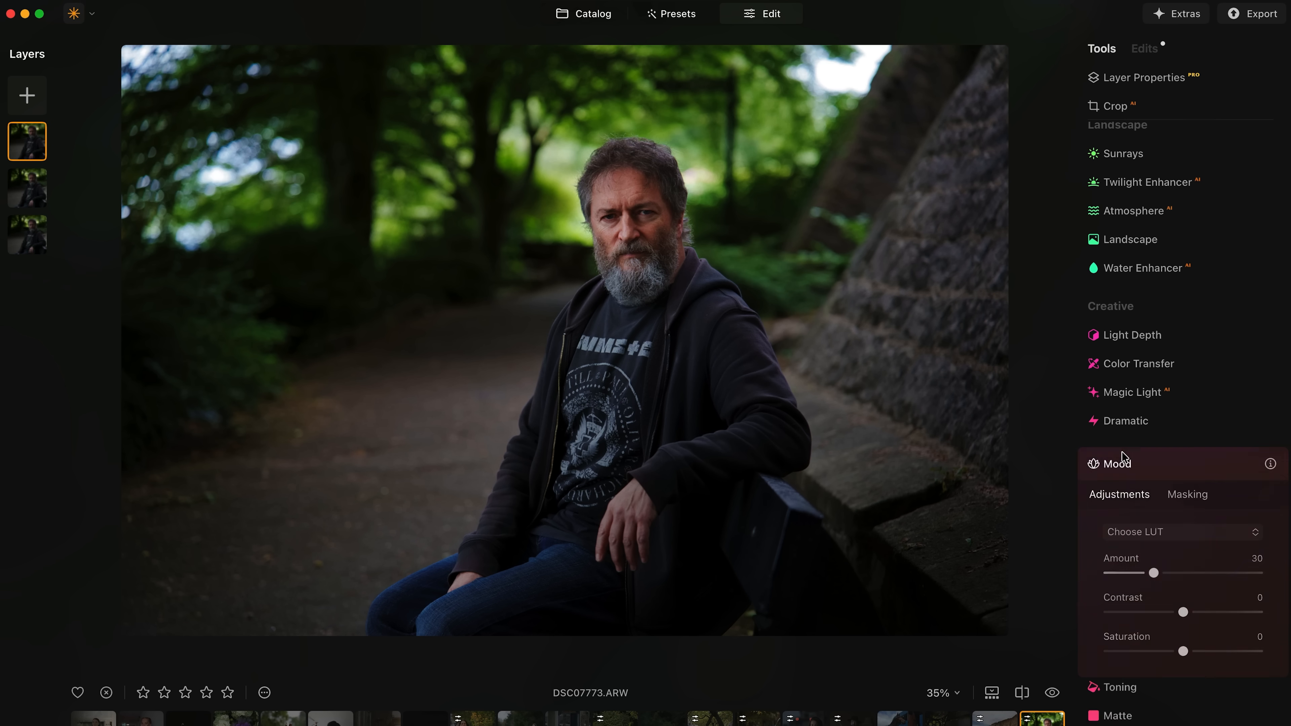
scroll(1147, 467, down, 3)
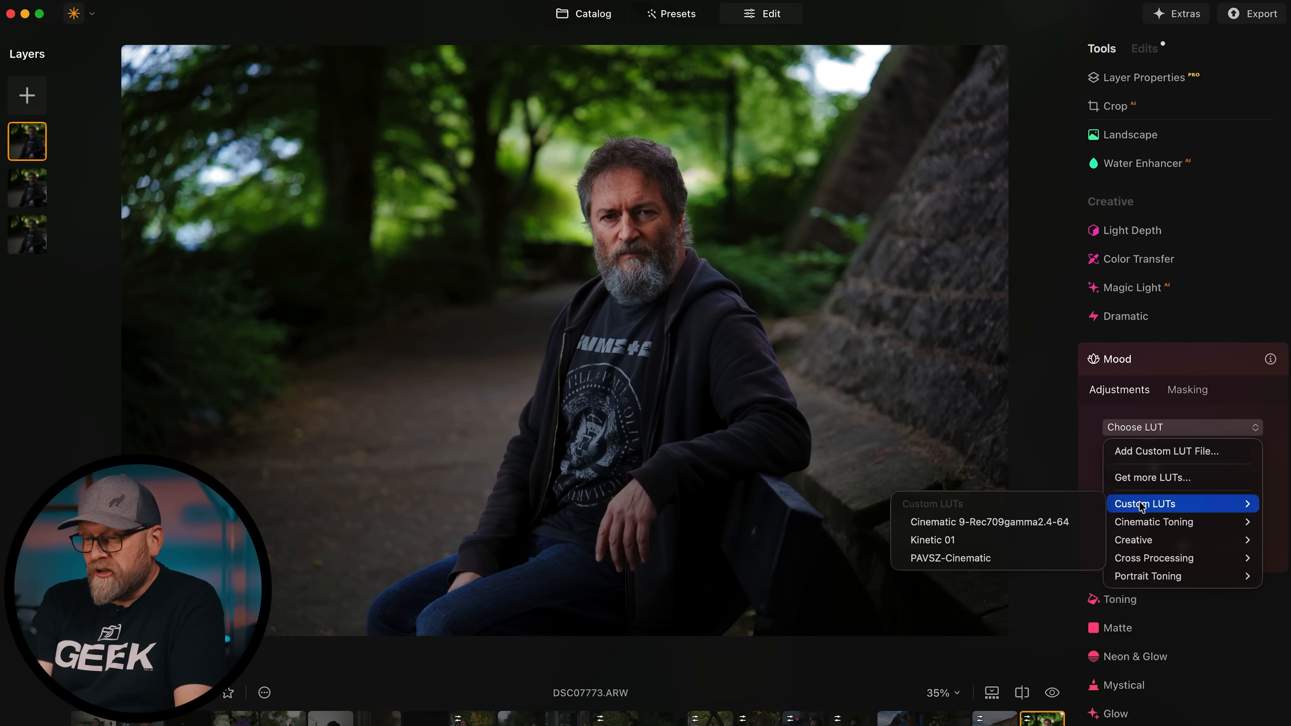
mouse_move(1118, 522)
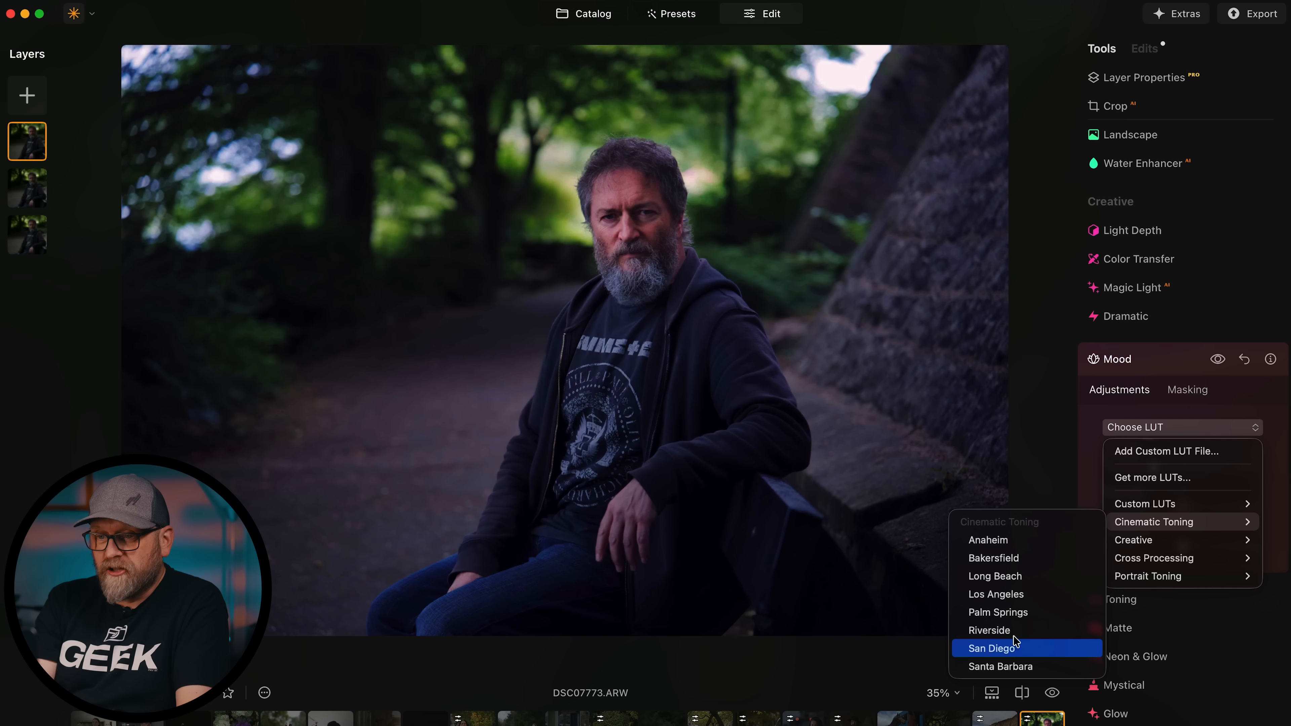
mouse_move(1151, 551)
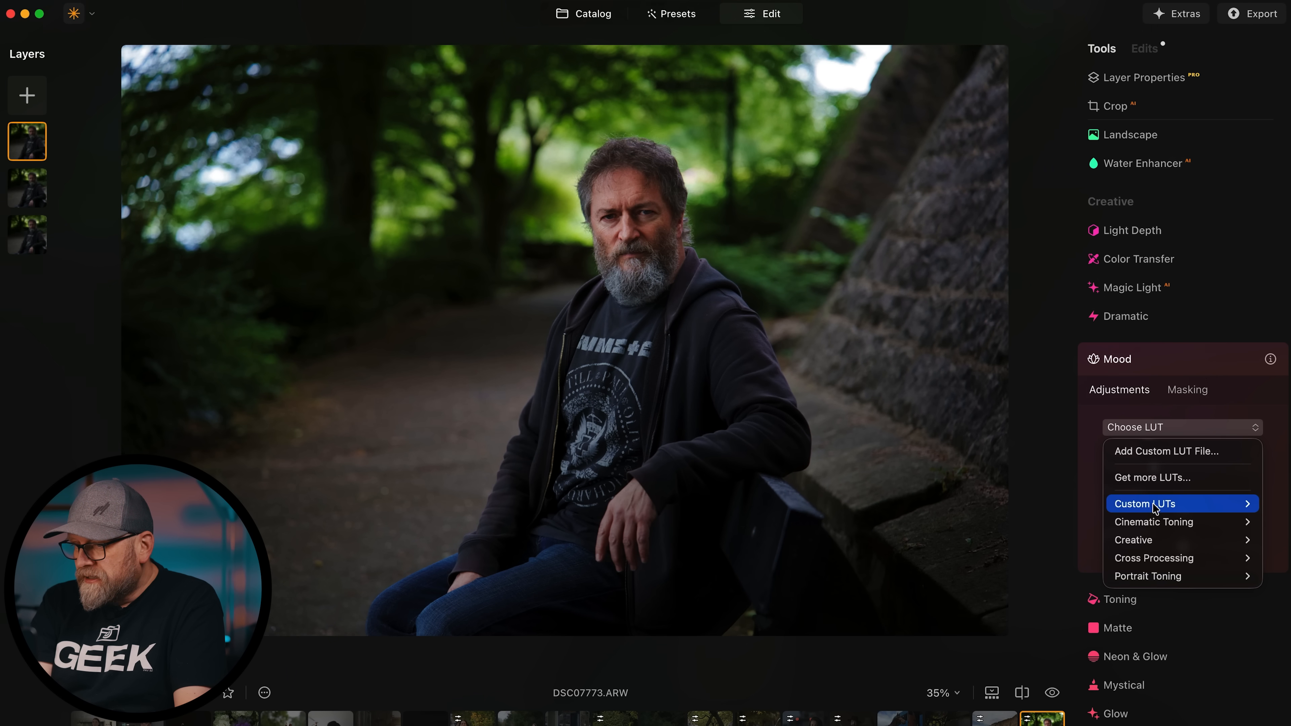
mouse_move(1149, 505)
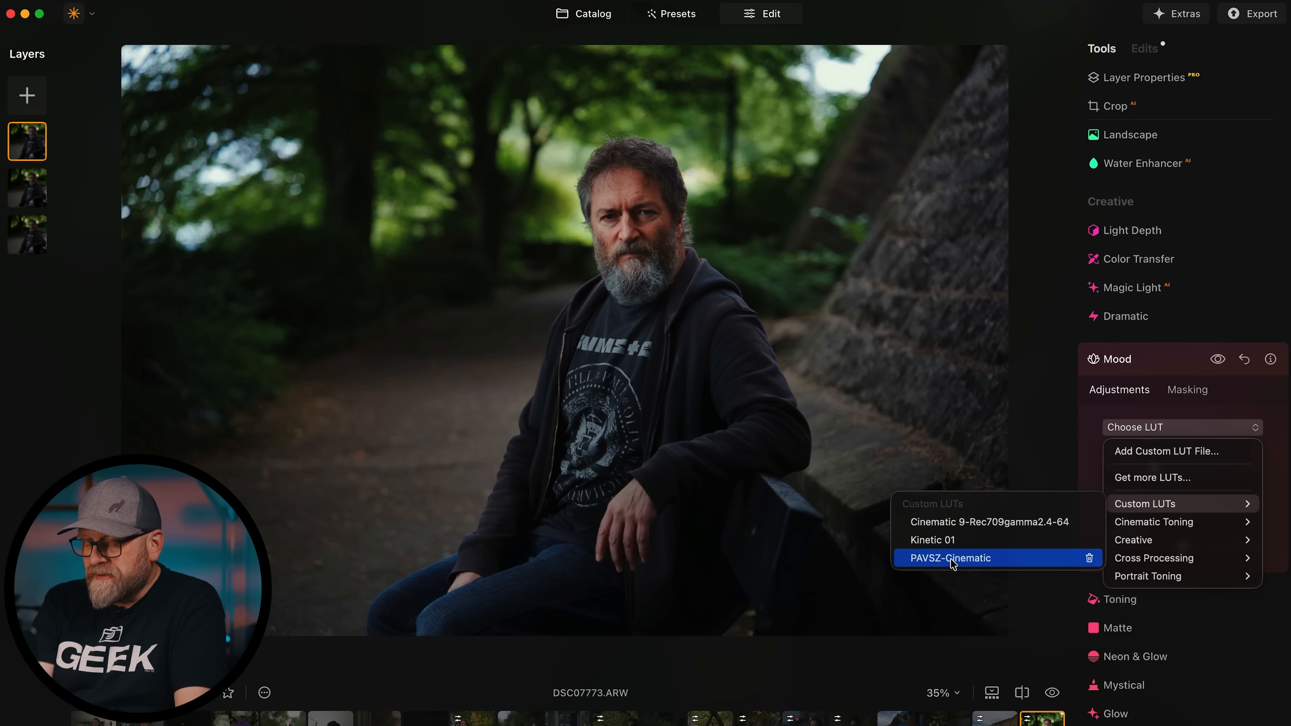
click(968, 560)
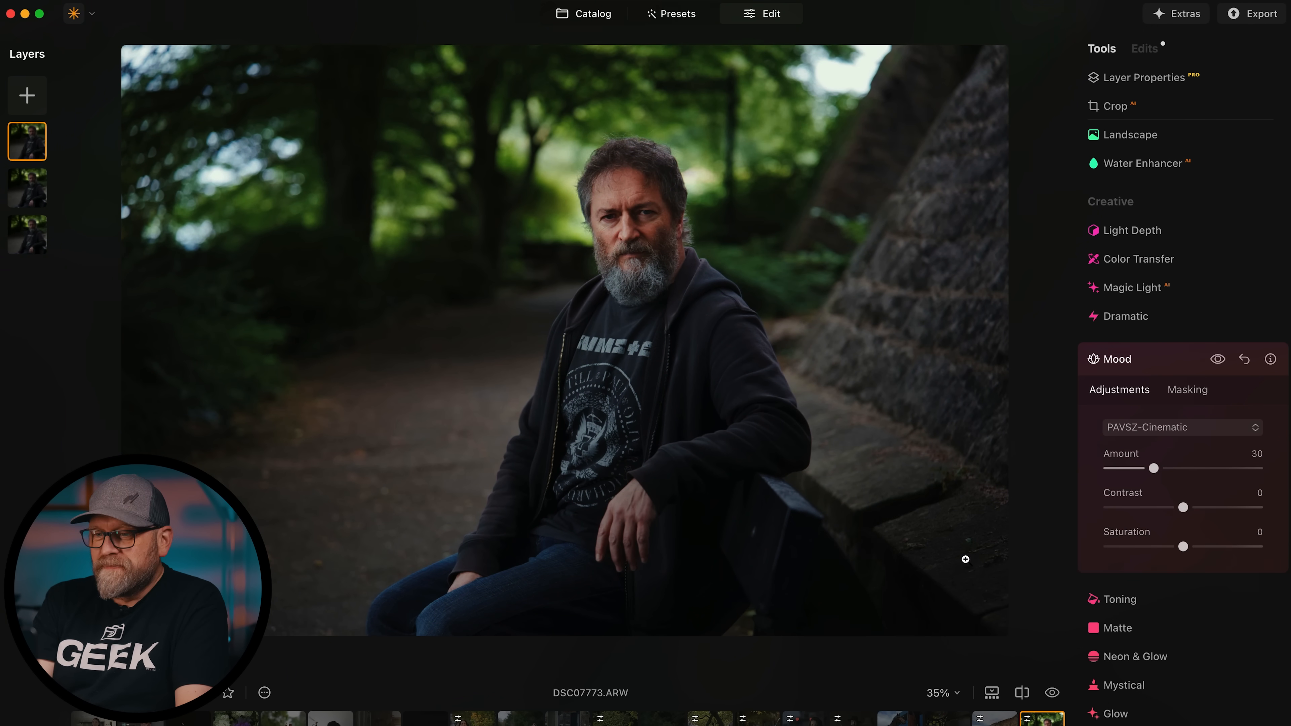
drag(1154, 472, 1235, 473)
drag(1183, 509, 1167, 547)
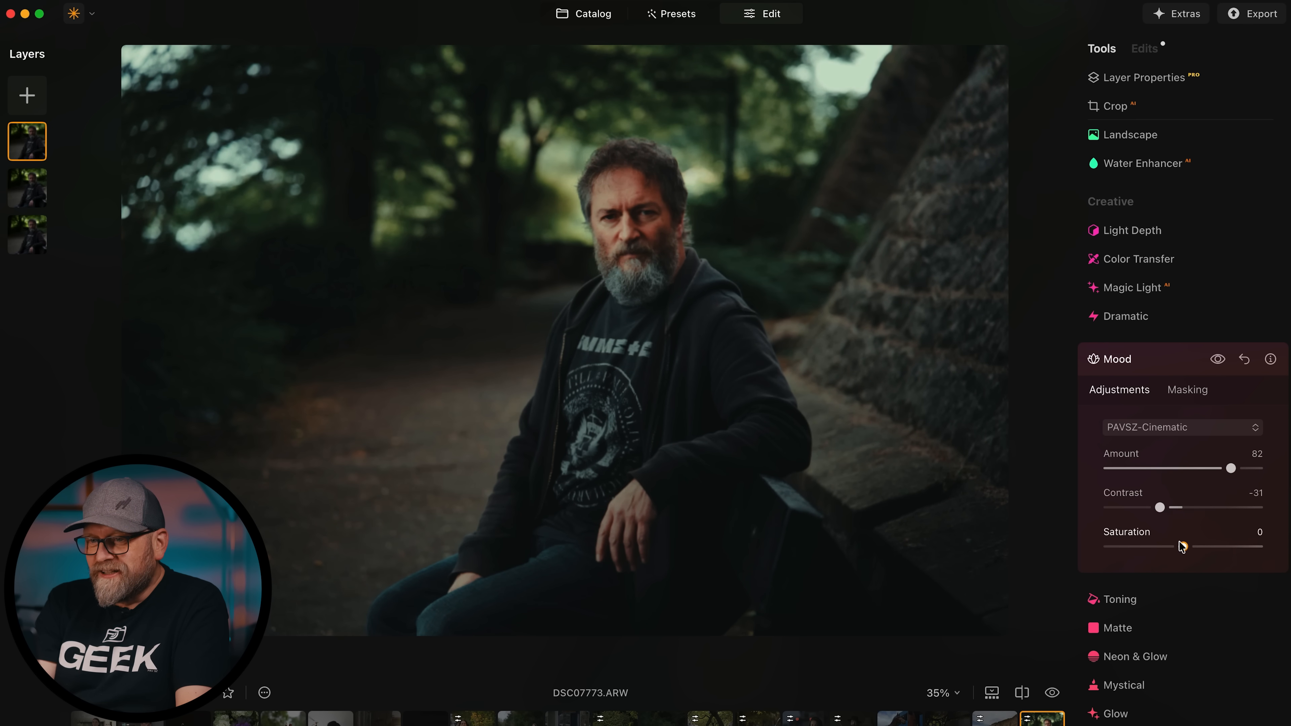